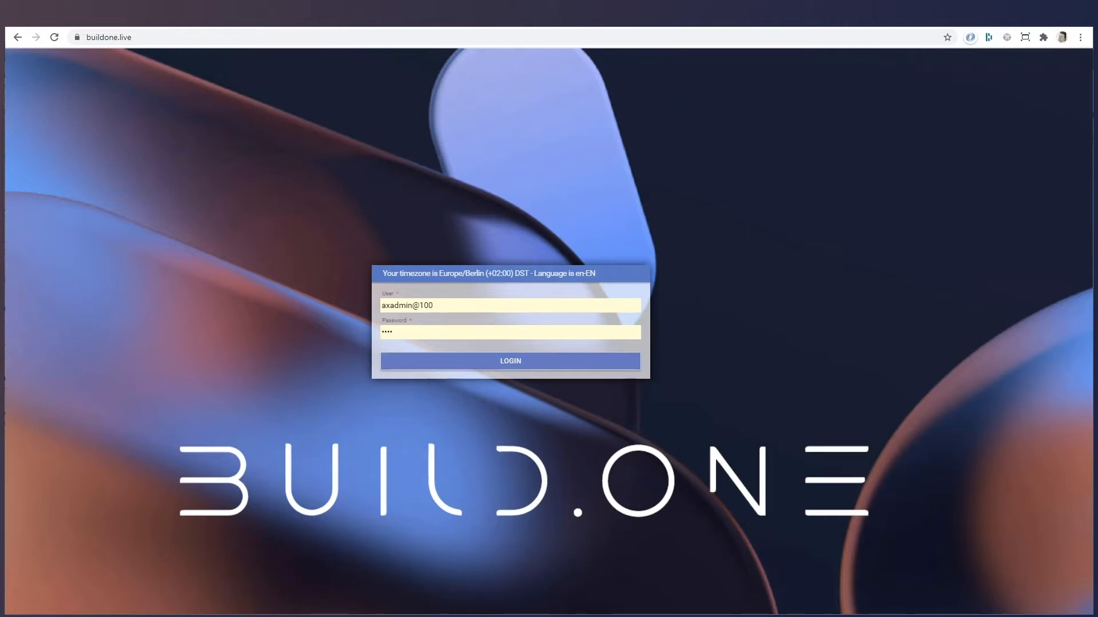
# Step: Log in with the prefilled credentials and list the repository objects using the saved personal samples filter
pyautogui.click(465, 369)
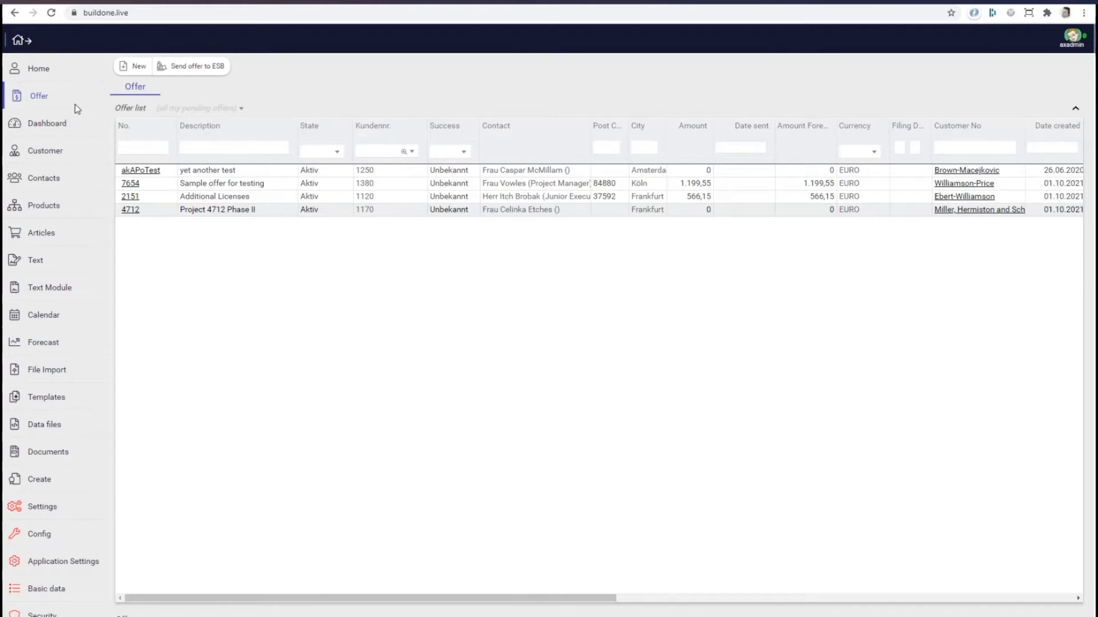
pyautogui.scroll(-5, 83, 278)
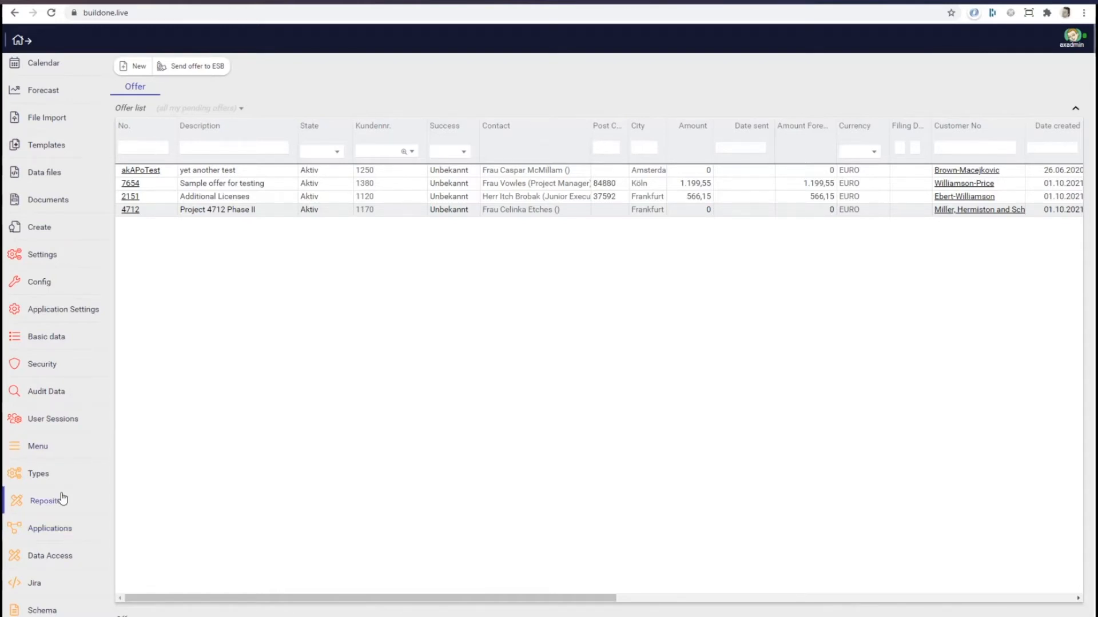
pyautogui.click(55, 502)
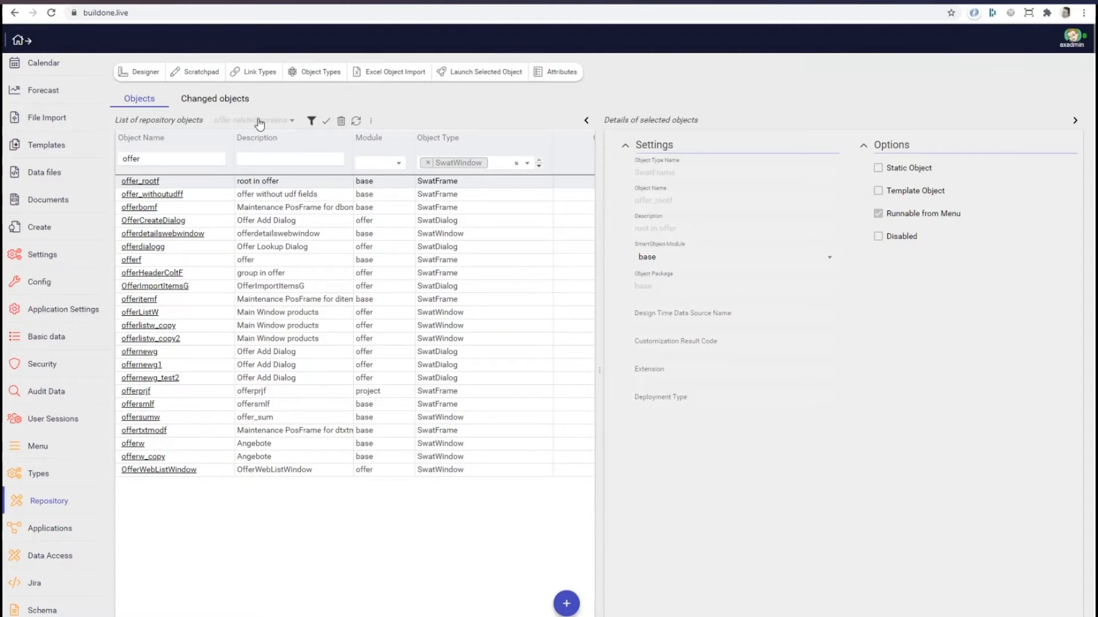
pyautogui.click(277, 121)
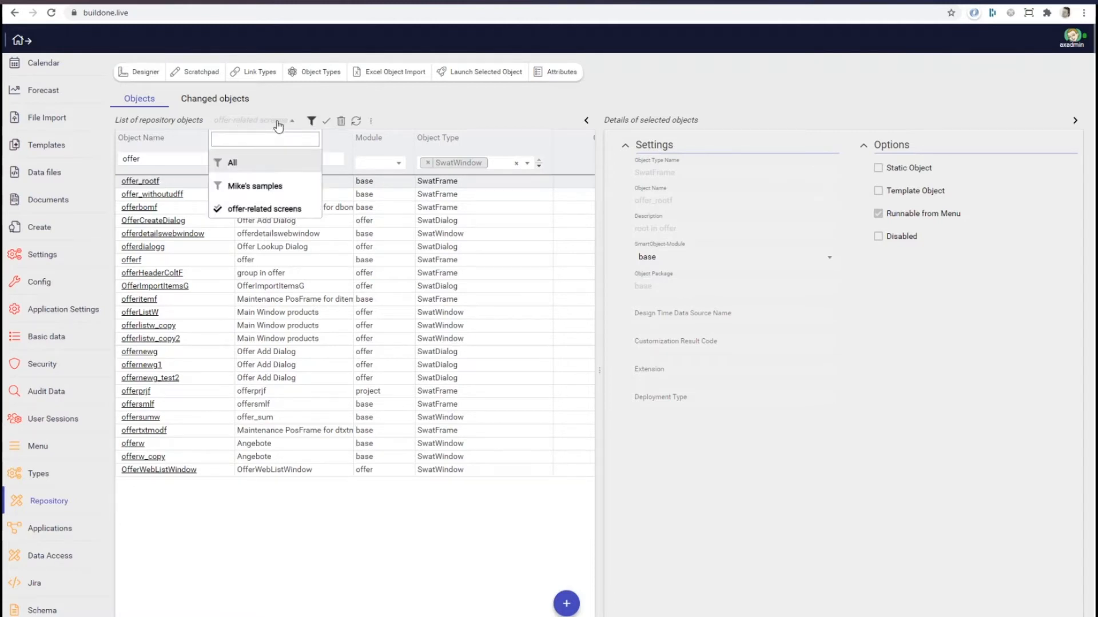
pyautogui.click(273, 189)
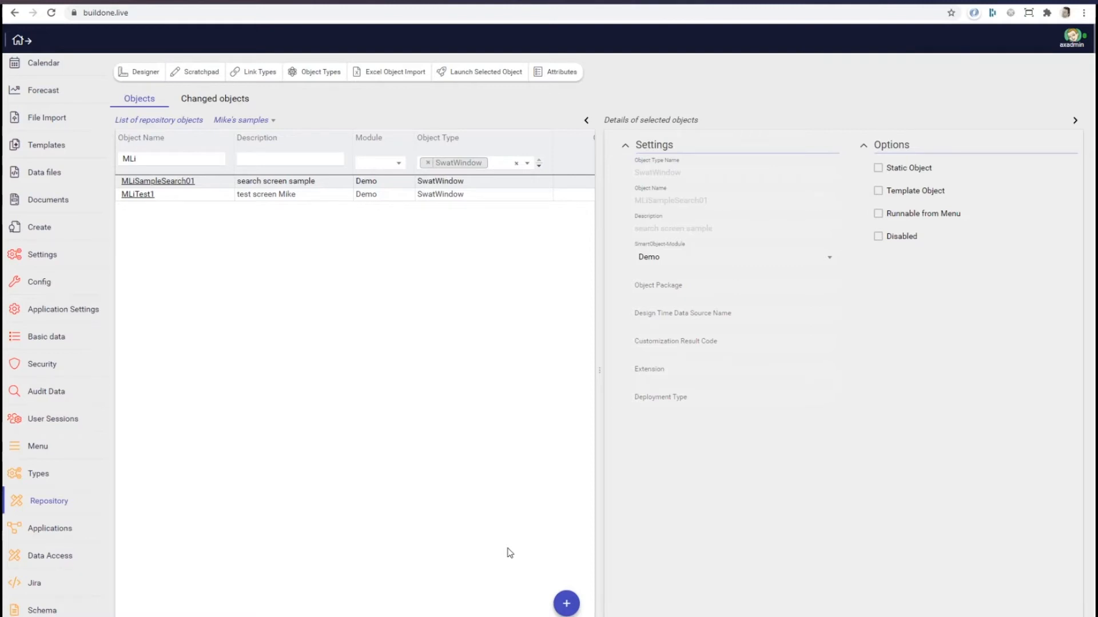
# Step: Start a new repository object named MLiSearchOffers with the description "my first search screen" in the Demo module
pyautogui.click(566, 609)
pyautogui.click(567, 574)
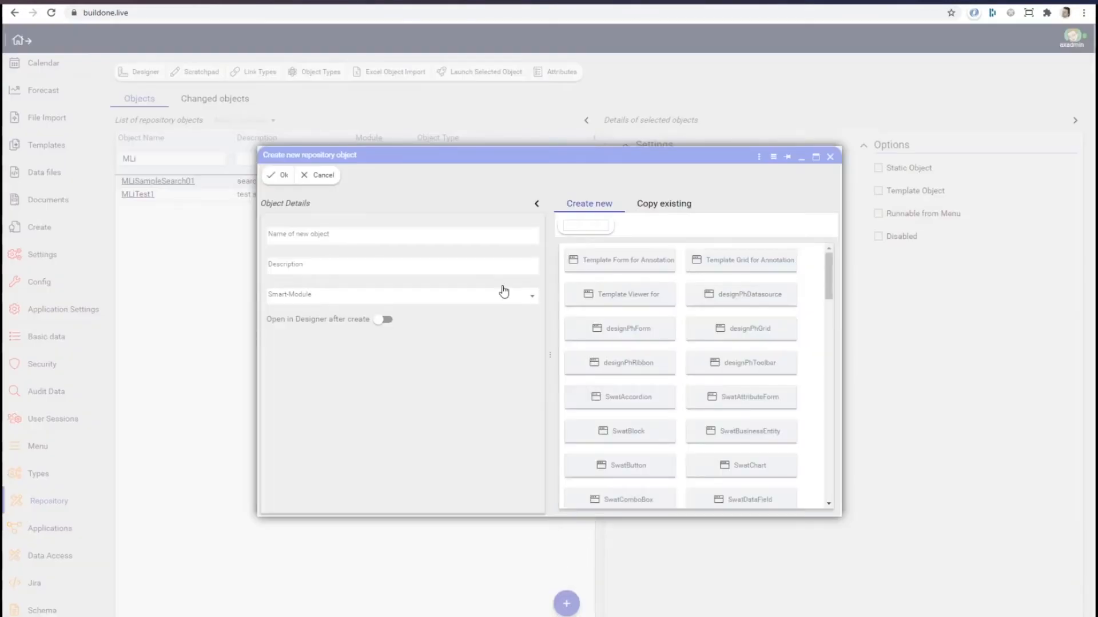
pyautogui.click(297, 236)
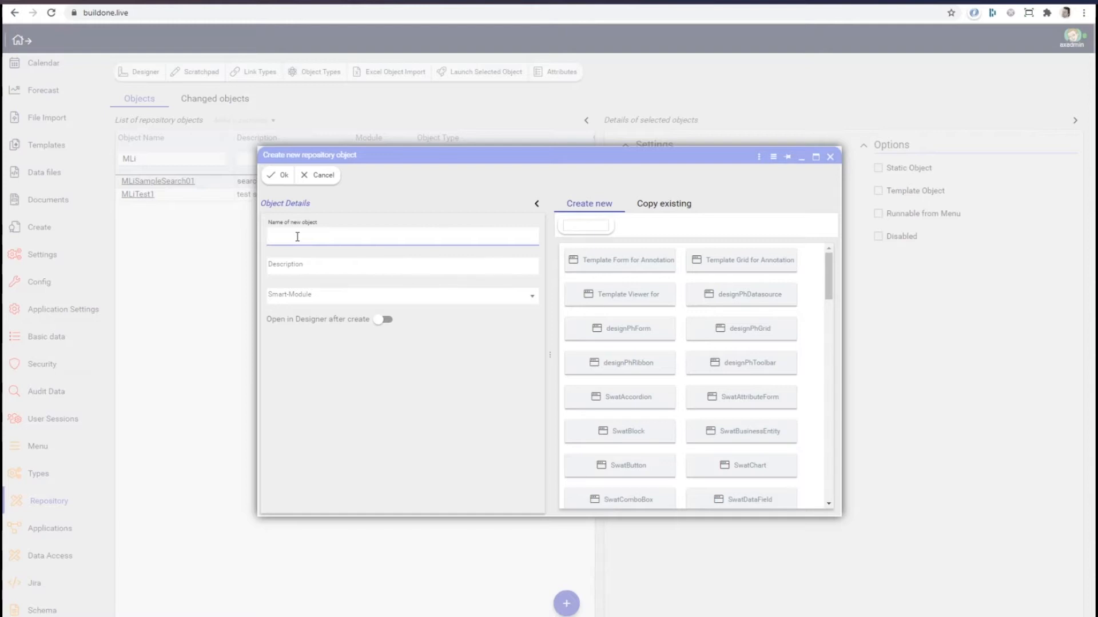
pyautogui.write('MLiSearchOffers')
pyautogui.press('Tab')
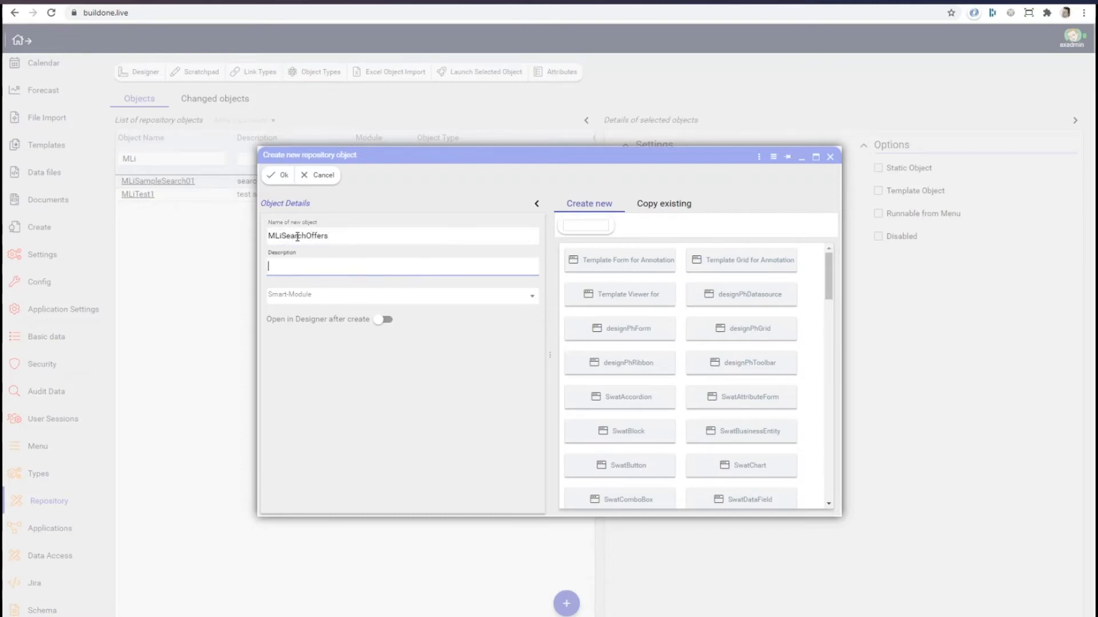
pyautogui.write('my first search screen')
pyautogui.press('Tab')
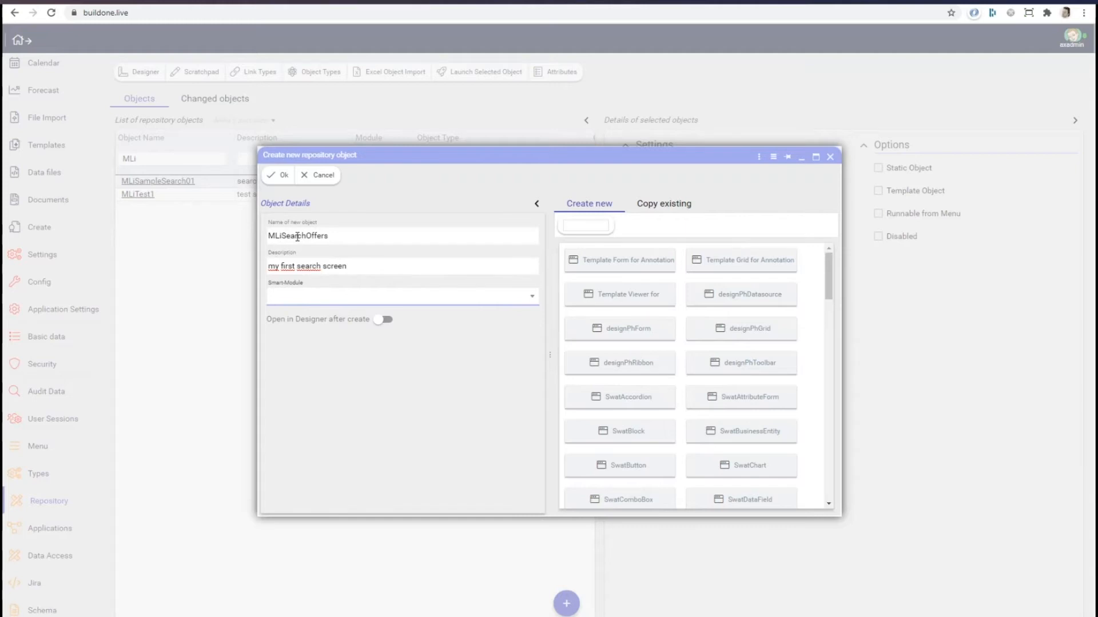
pyautogui.write('demo')
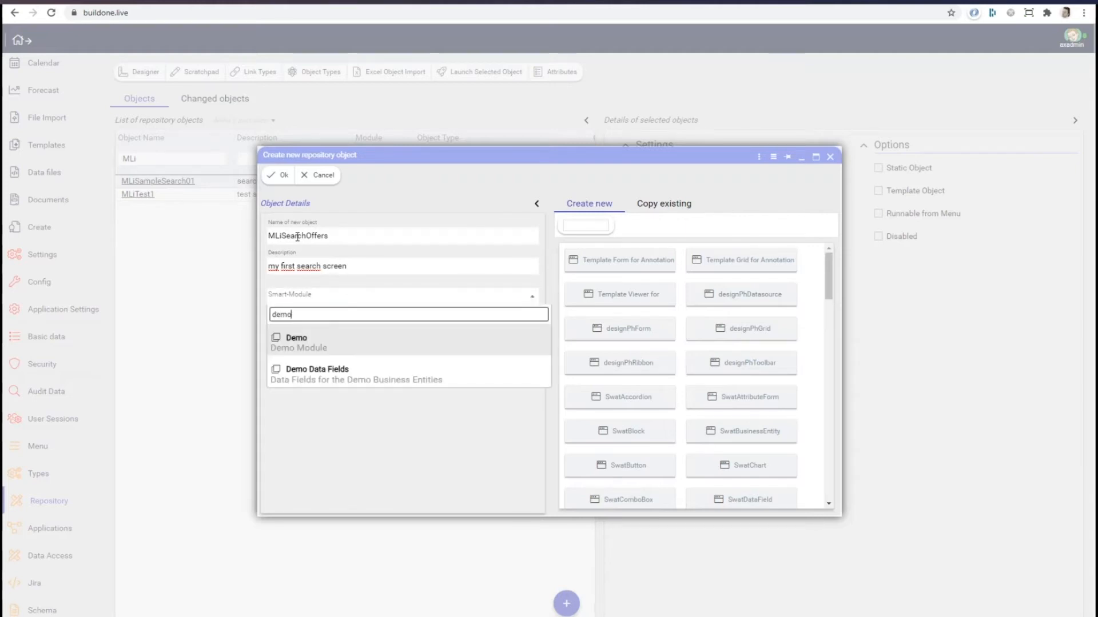
pyautogui.press('Return')
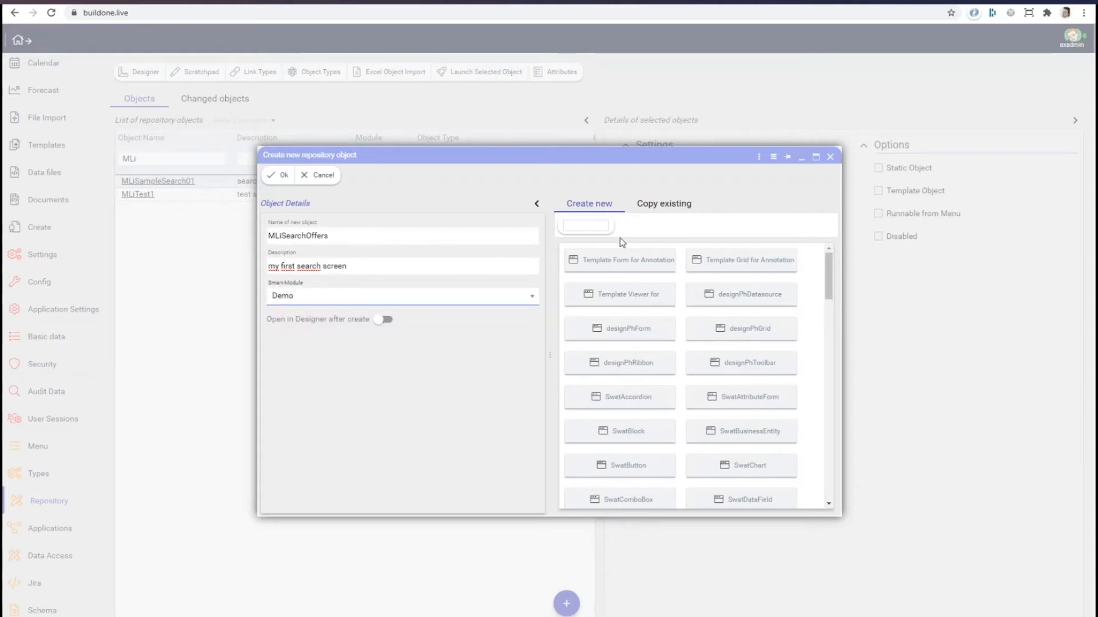
# Step: Search the existing objects available for copying by the description "sear"
pyautogui.click(682, 211)
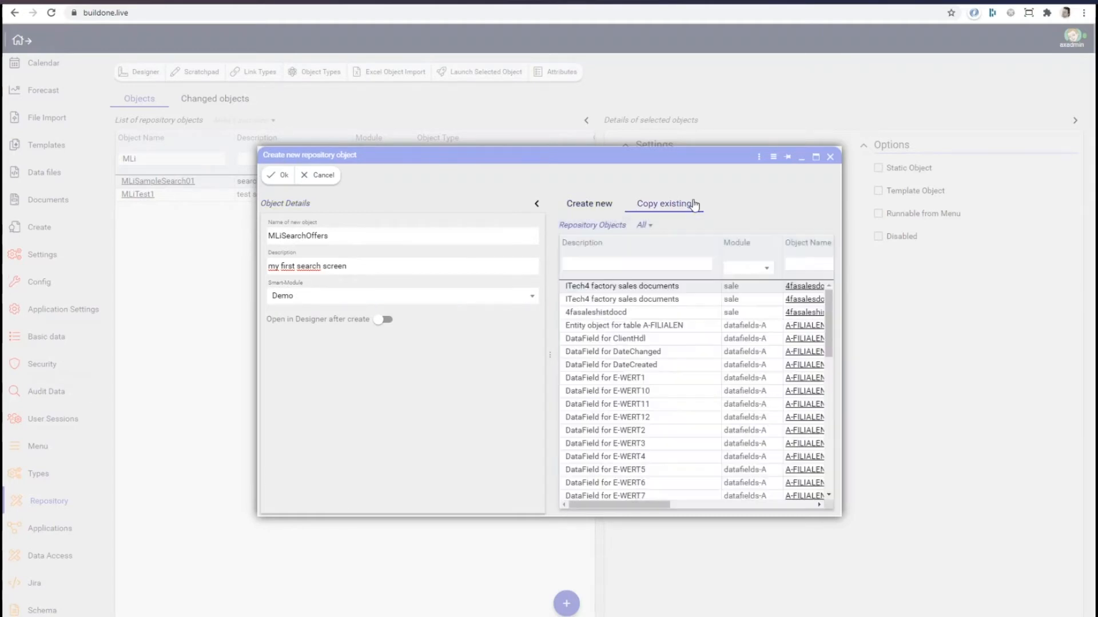
pyautogui.click(591, 265)
pyautogui.write('sear')
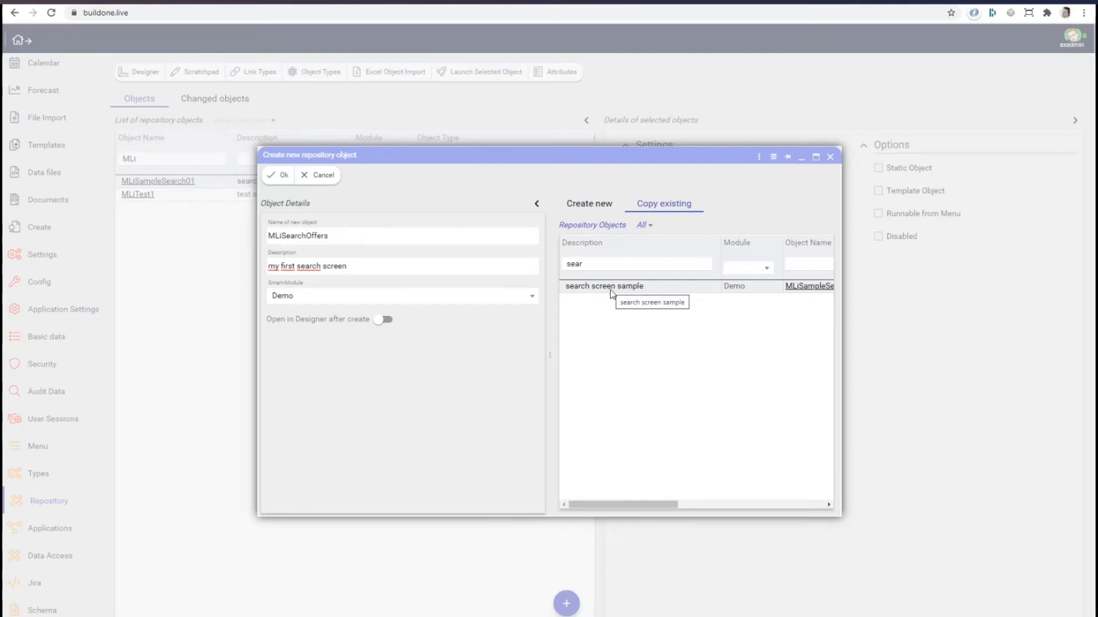
# Step: Find the search templates with "sear" and create the new object from the simple search-screen template
pyautogui.click(594, 210)
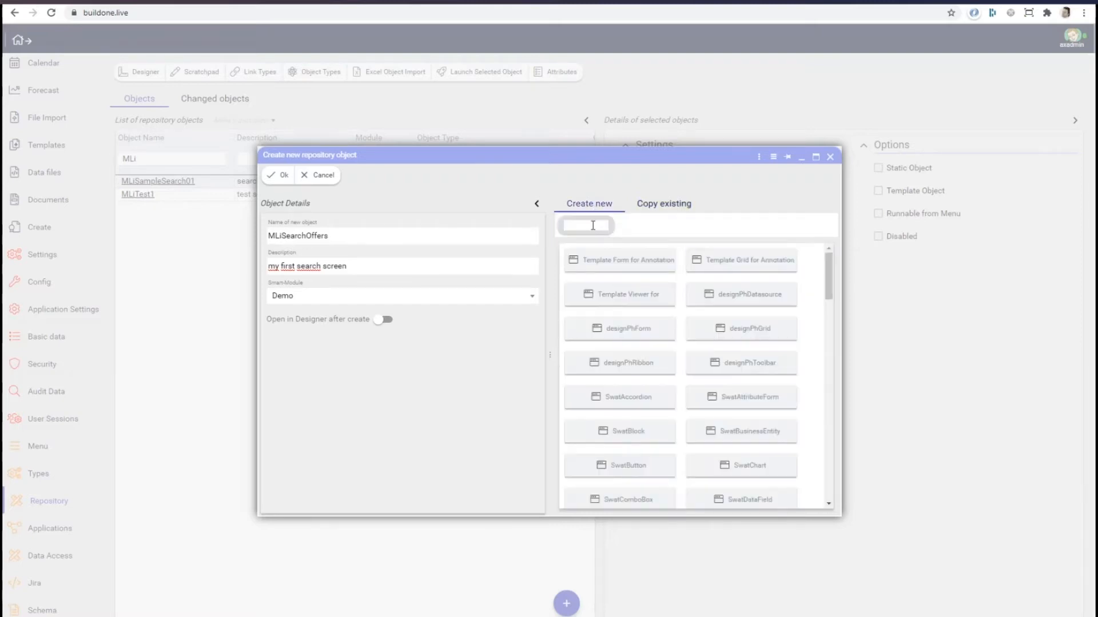
pyautogui.write('es')
pyautogui.write('sear')
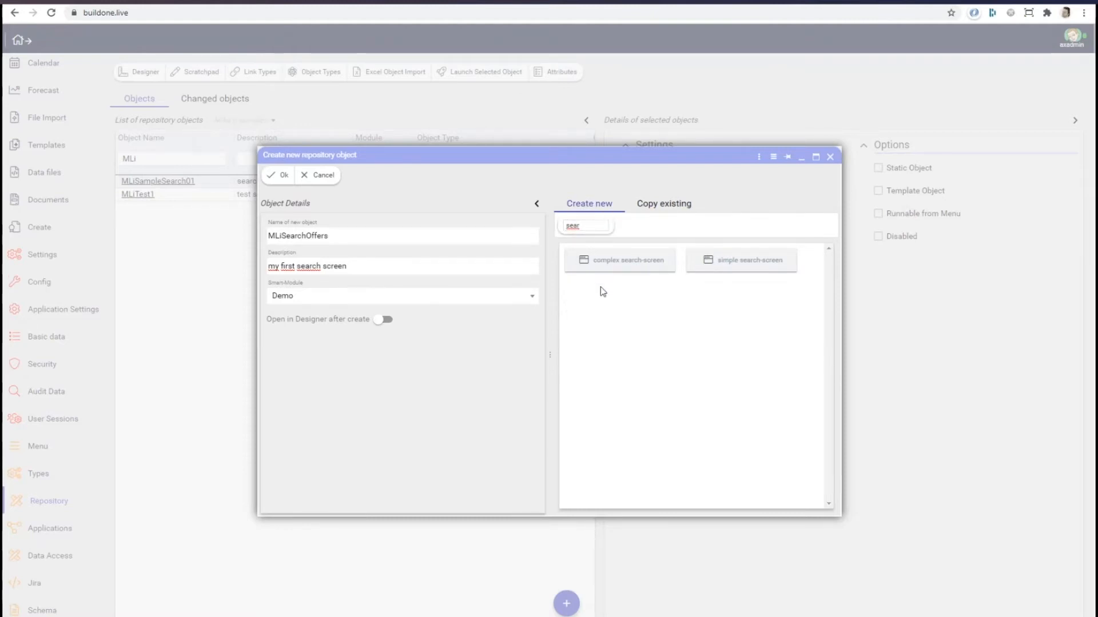
pyautogui.click(750, 261)
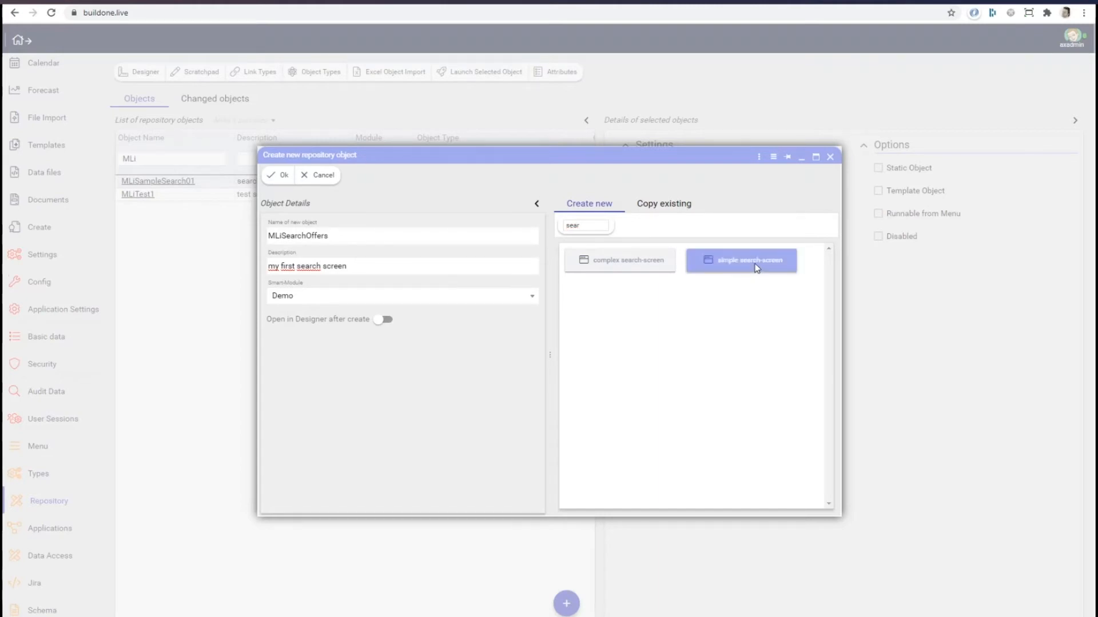
pyautogui.click(277, 176)
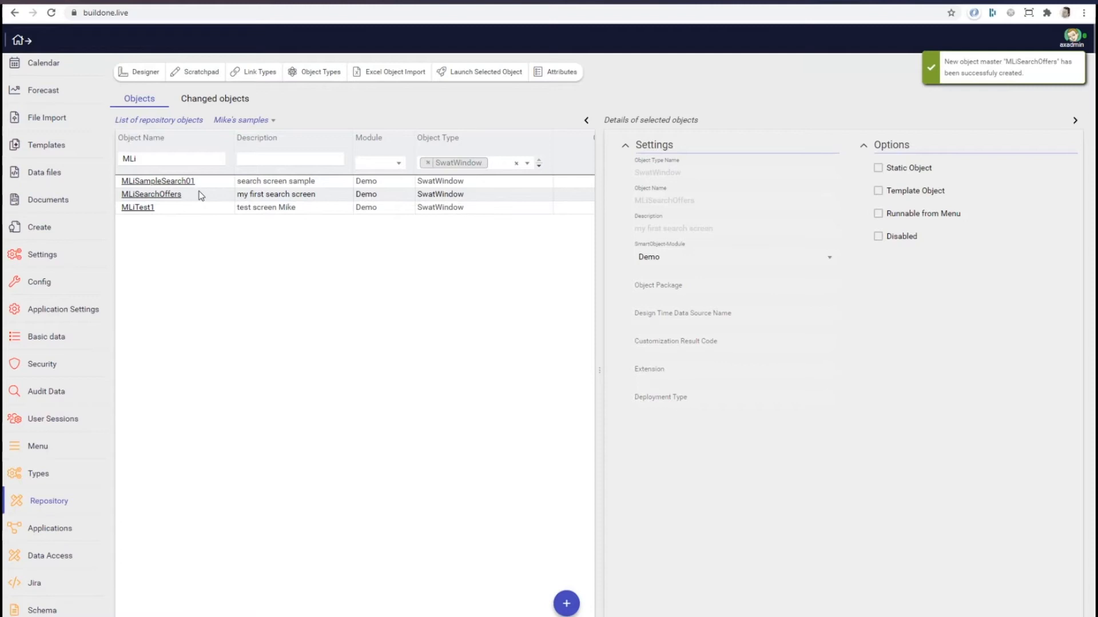
# Step: Open MLiSearchOffers in the layout designer and replace its data source placeholder with the Offer business entity offerd
pyautogui.click(162, 194)
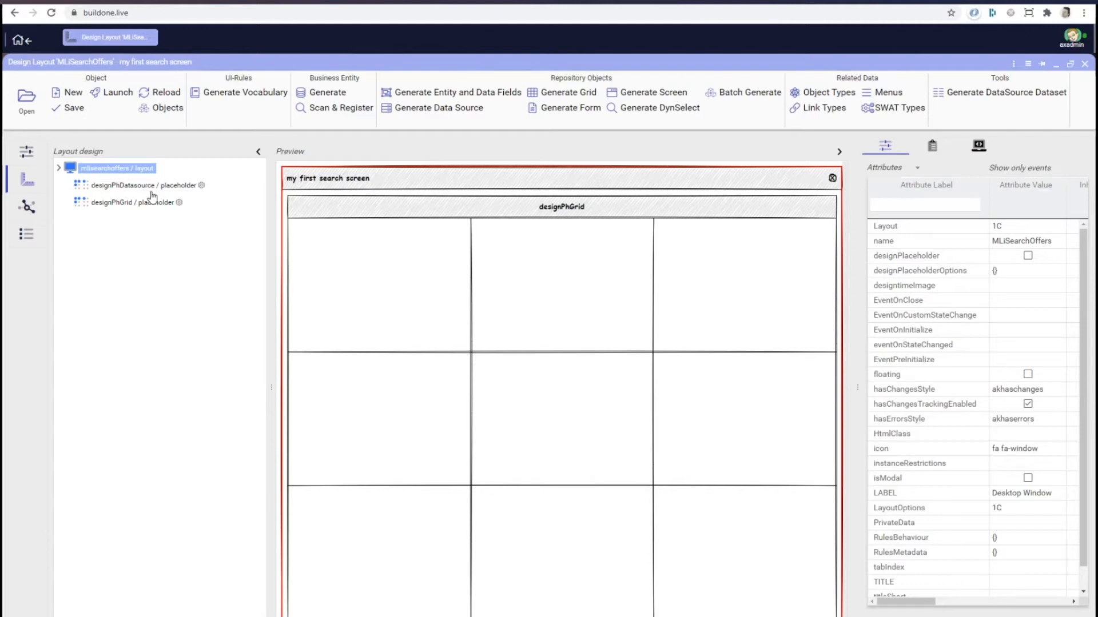
pyautogui.click(202, 193)
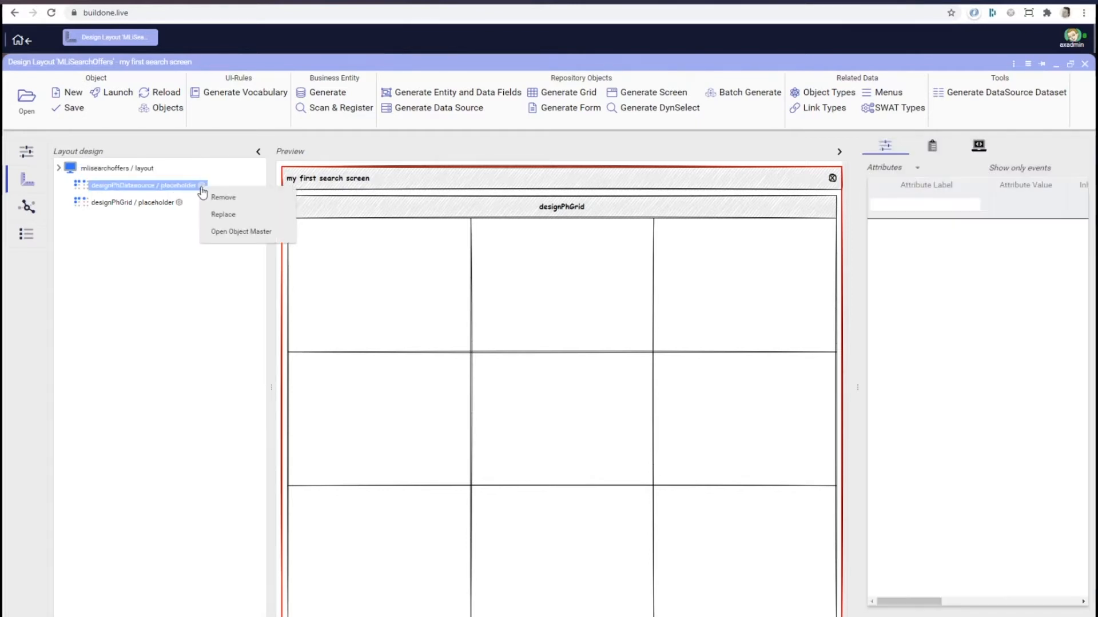
pyautogui.click(240, 216)
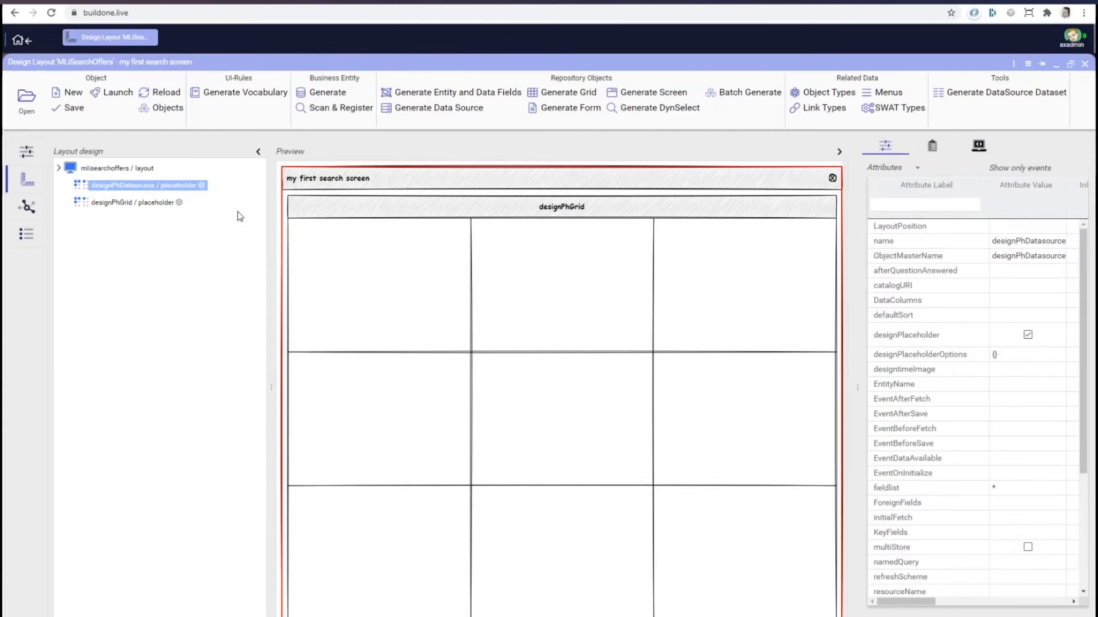
pyautogui.write('offer')
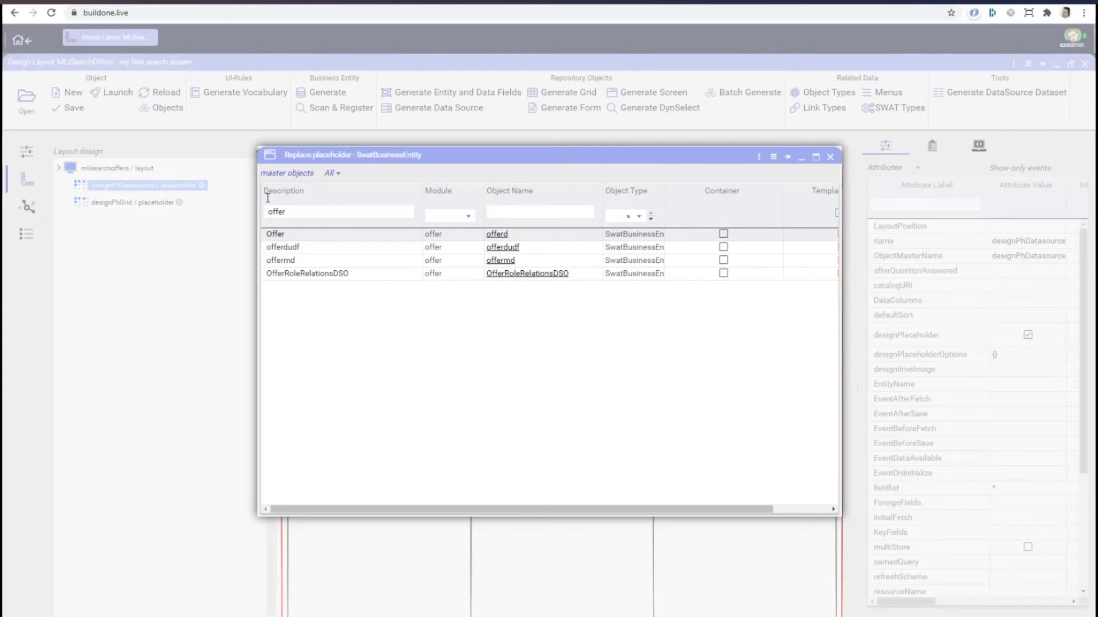
pyautogui.doubleClick(299, 236)
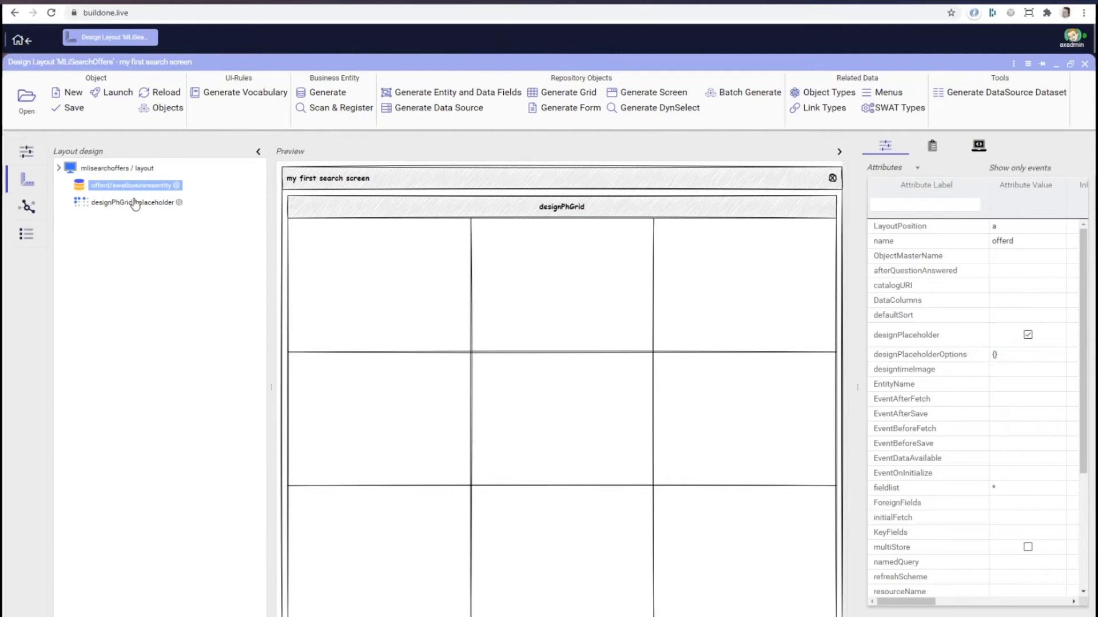
# Step: Replace the grid placeholder designPhGrid with the offer grid offer_largeb and save the layout
pyautogui.click(181, 205)
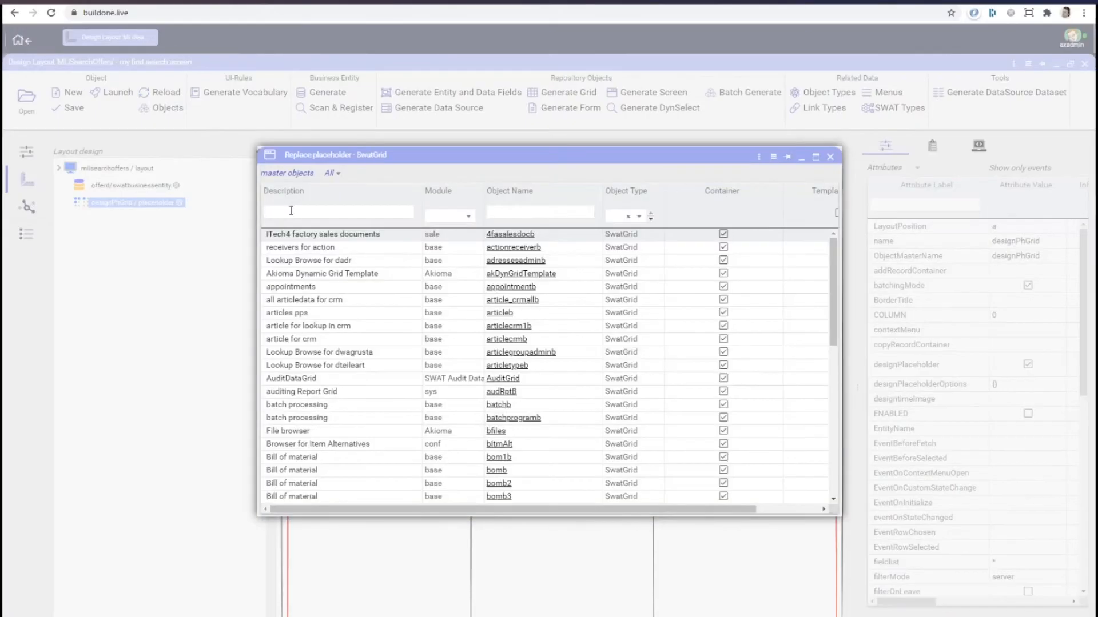
pyautogui.click(292, 211)
pyautogui.write('dffer')
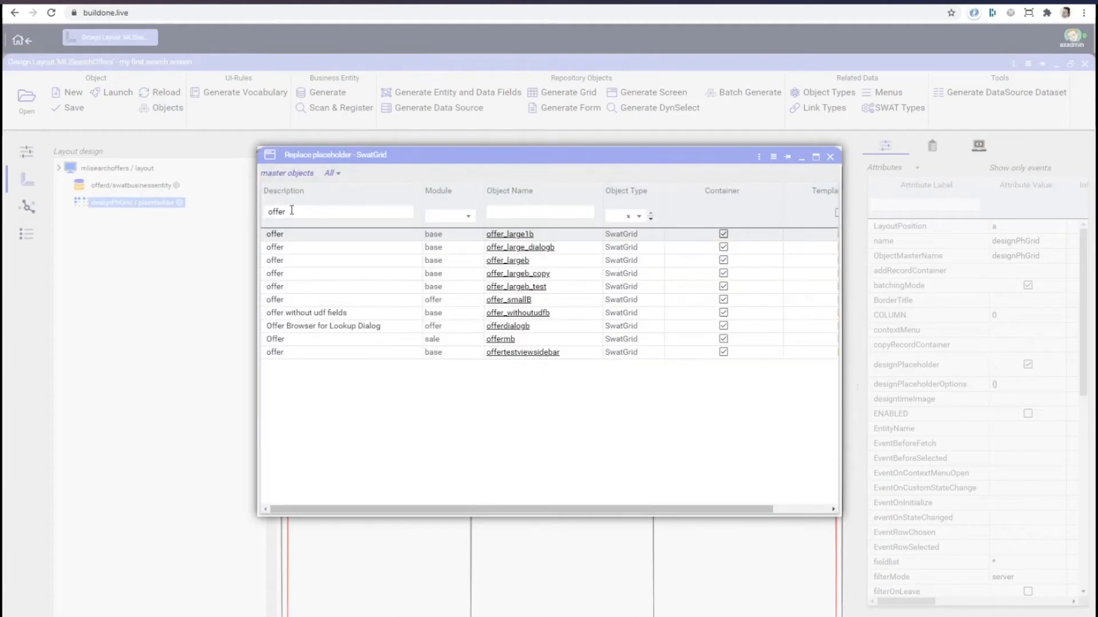
pyautogui.click(313, 263)
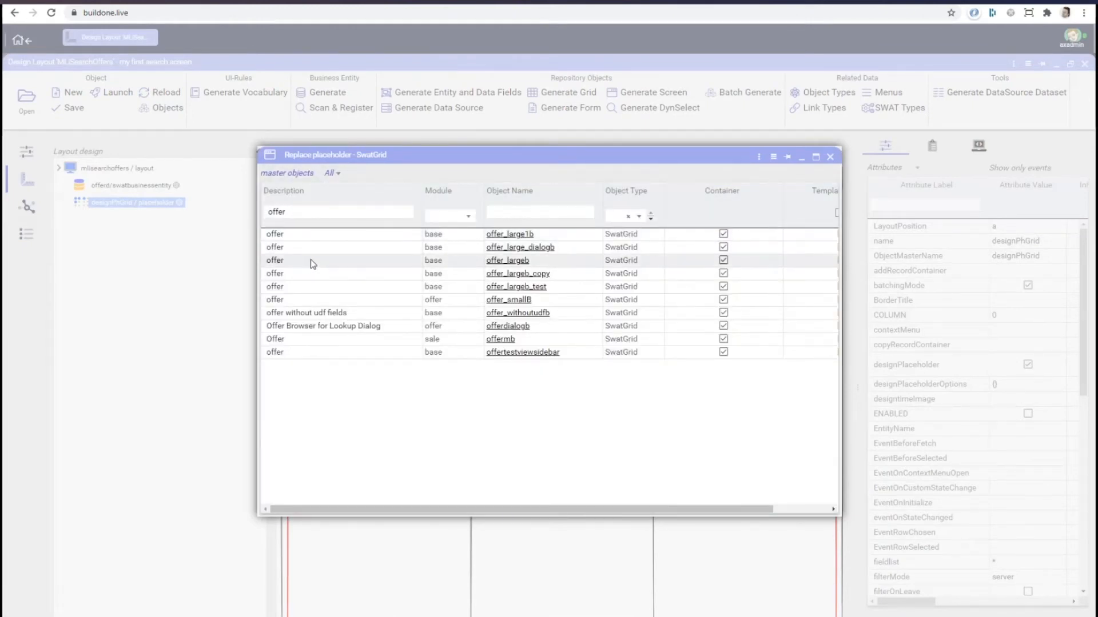
pyautogui.doubleClick(313, 263)
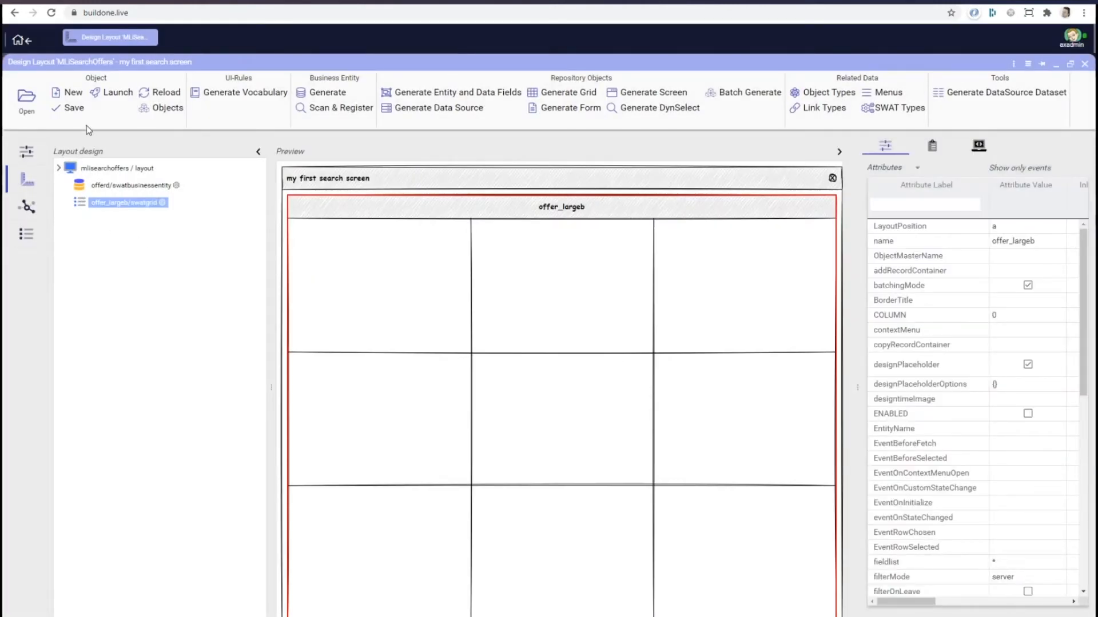
pyautogui.click(74, 109)
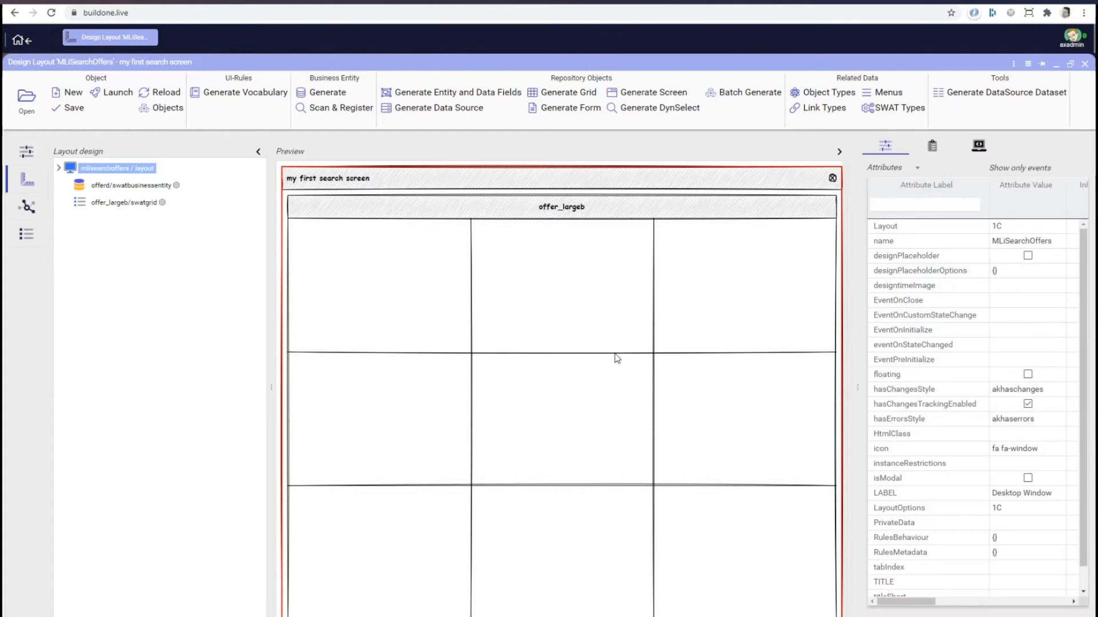
# Step: Set the screen's title to "My offer search screen" and its short title to "Offers"
pyautogui.click(936, 148)
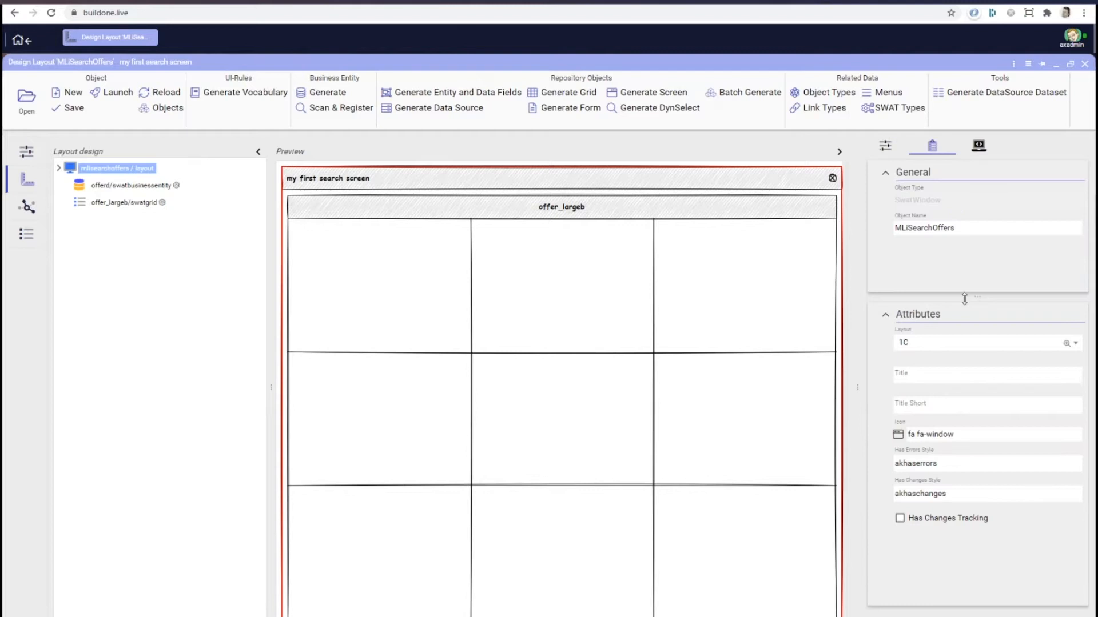
pyautogui.moveTo(963, 296); pyautogui.dragTo(950, 264)
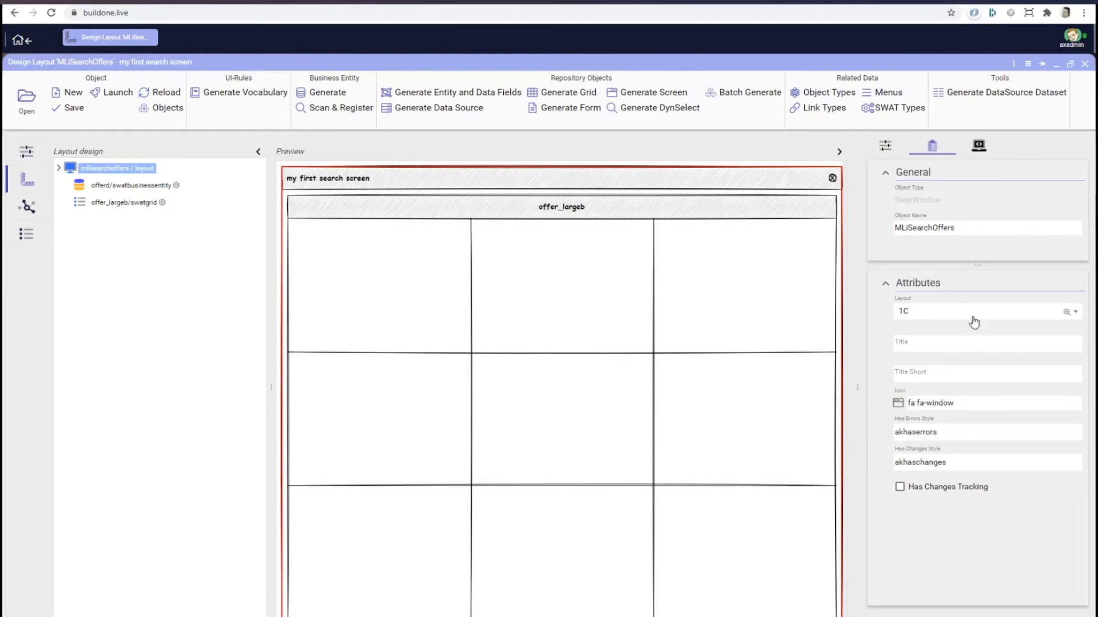
pyautogui.click(971, 347)
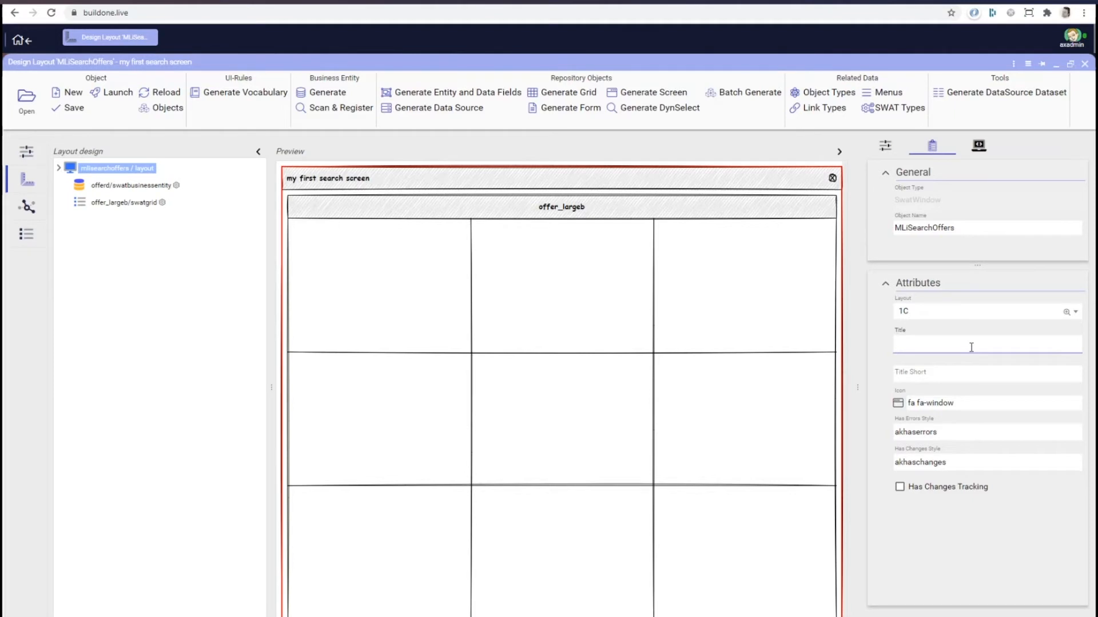
pyautogui.write('My offer search screen')
pyautogui.press('Tab')
pyautogui.write('Offers')
pyautogui.press('Tab')
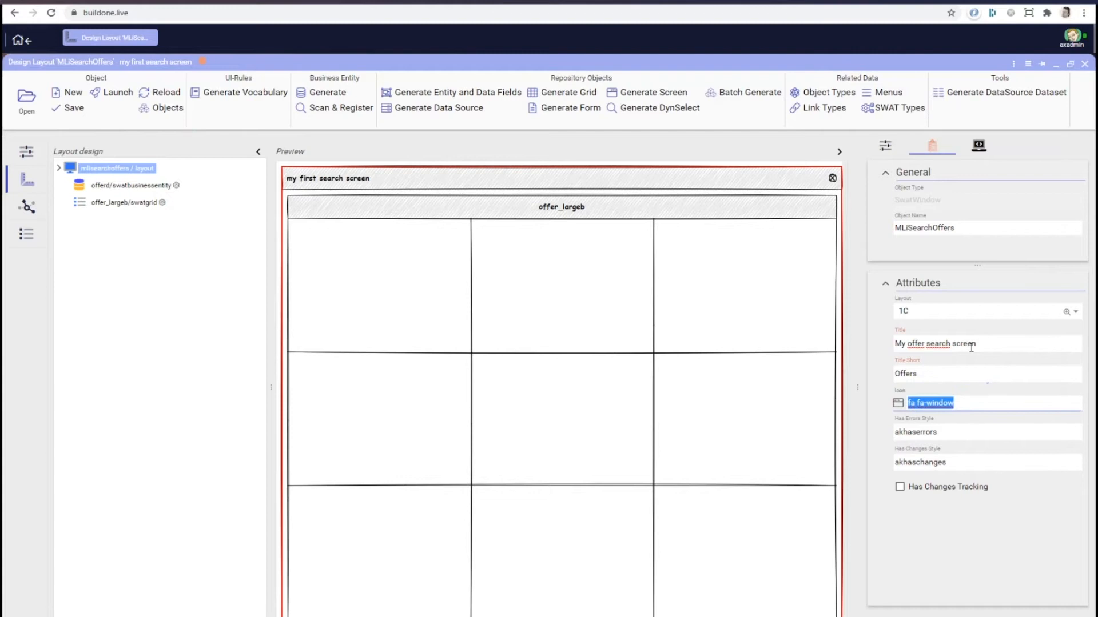
# Step: Change the screen's icon to fad fa-print-search, found by searching for "sear", and save the layout
pyautogui.click(897, 403)
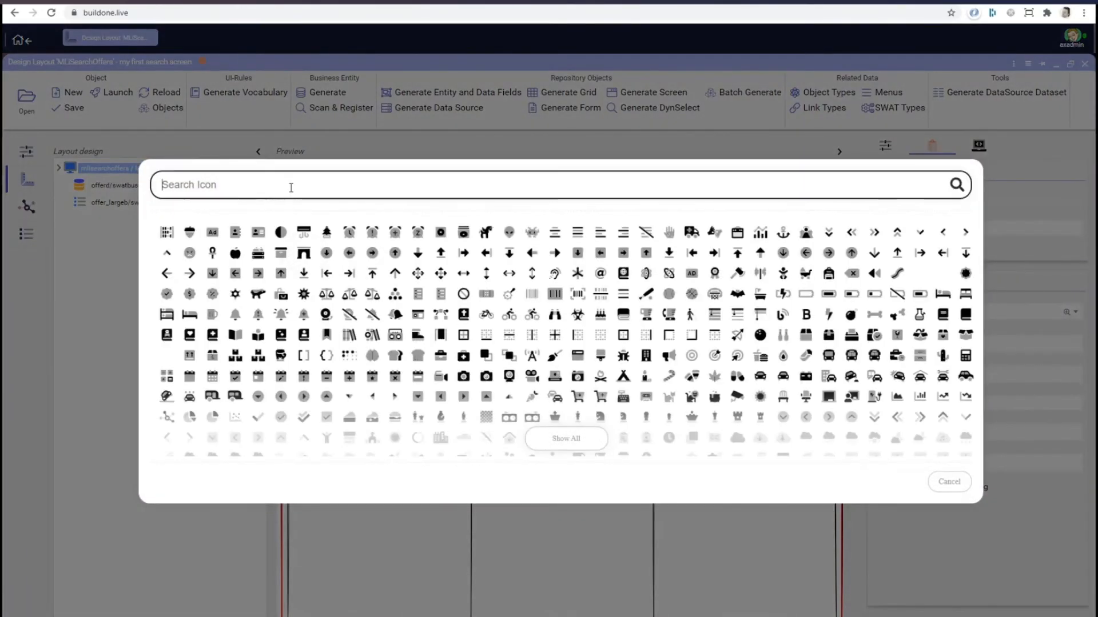
pyautogui.write('sear')
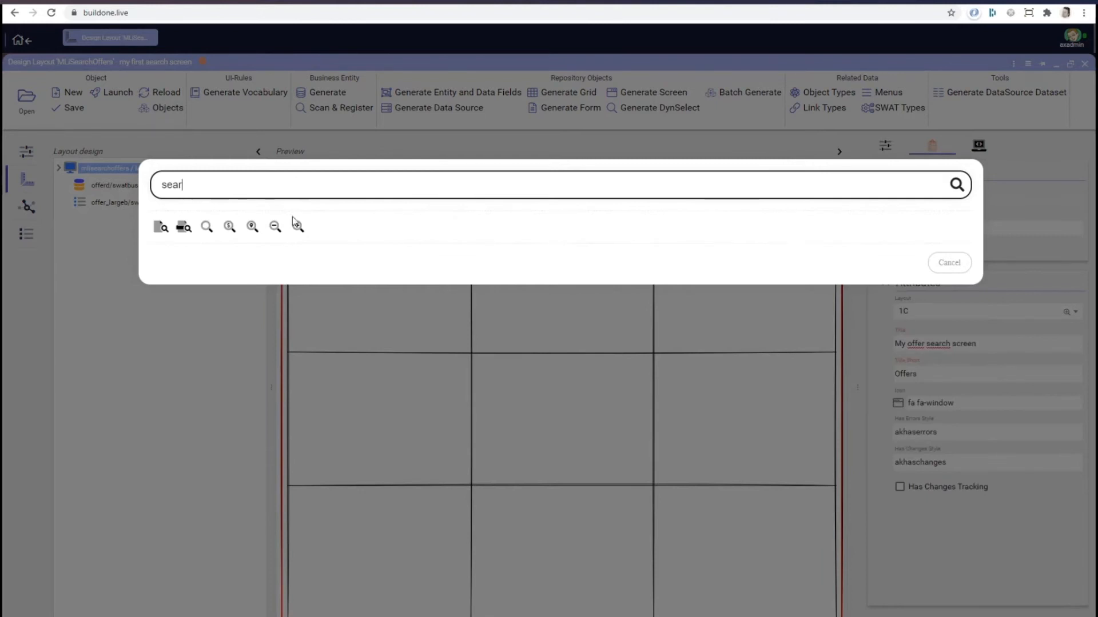
pyautogui.click(186, 229)
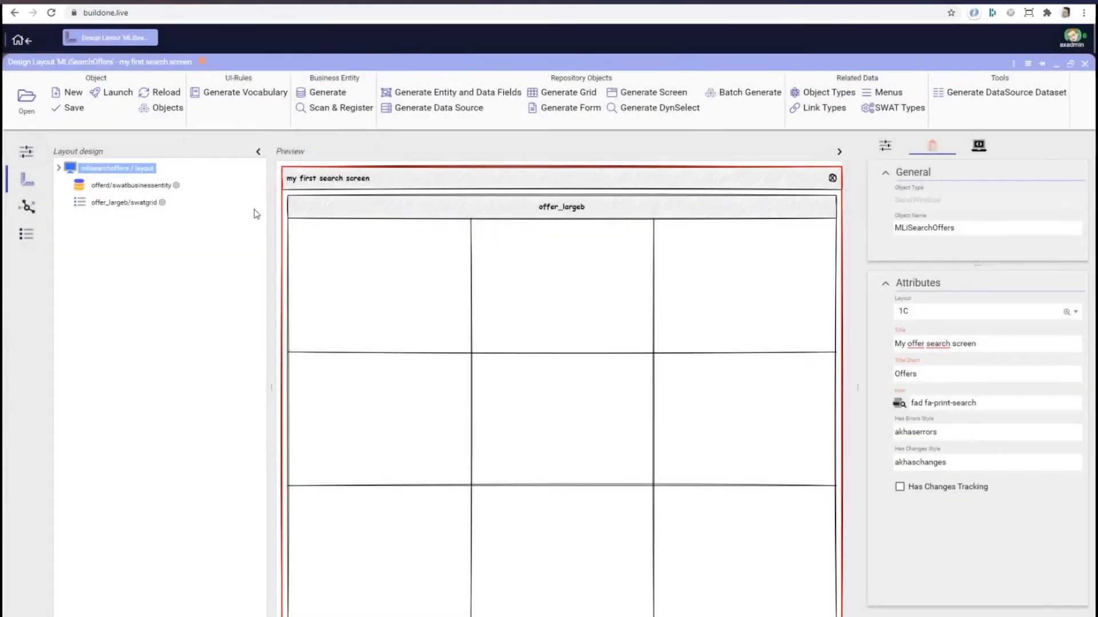
pyautogui.click(69, 109)
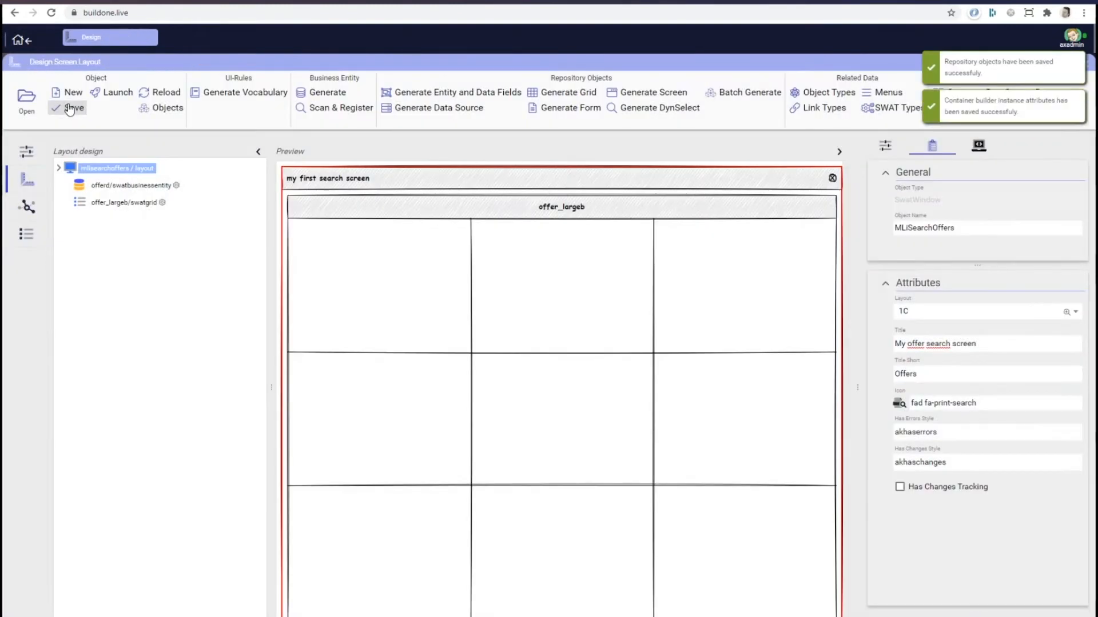
# Step: Launch the offer search screen and filter the offer list by descriptions starting with "s"
pyautogui.click(118, 95)
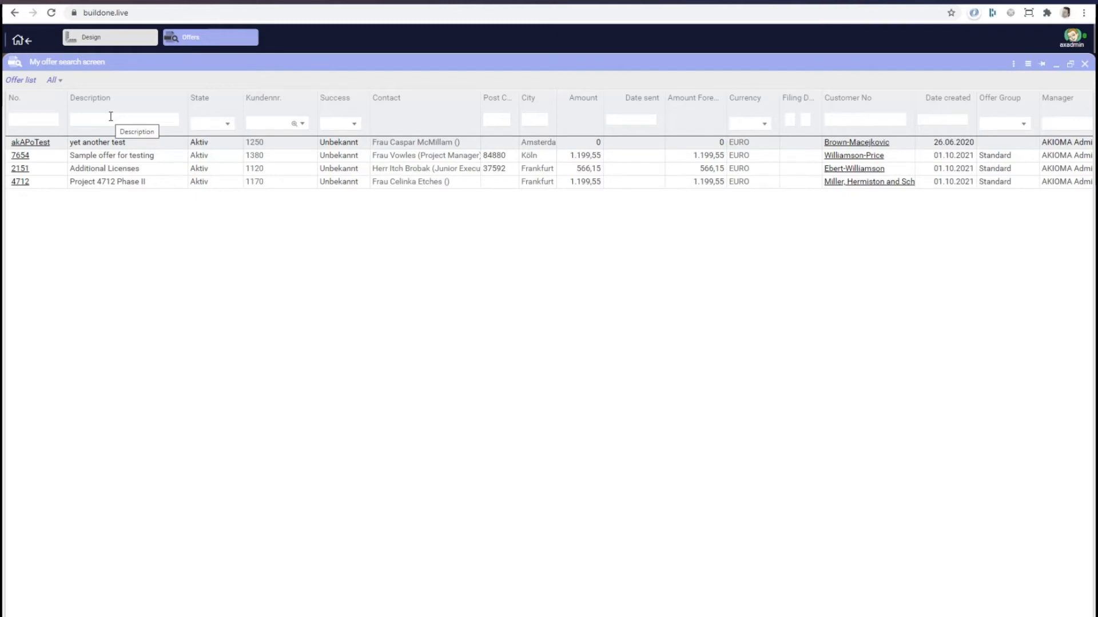
pyautogui.click(147, 120)
pyautogui.write('s')
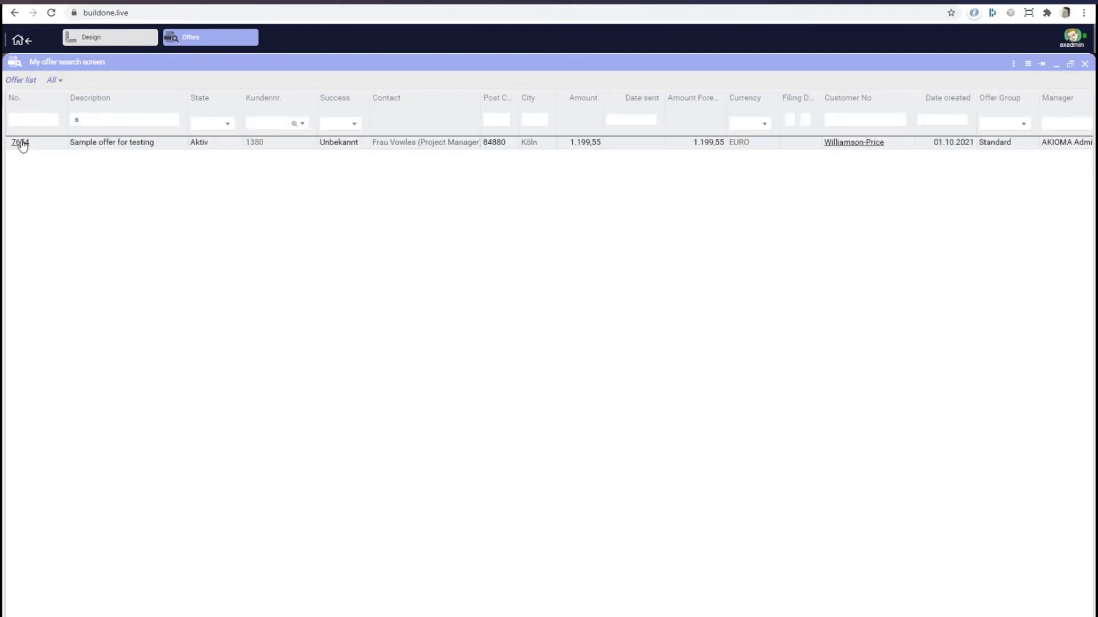
# Step: Open the offer "Sample offer for testing", expand its line structure, and close both the offer and the search screen
pyautogui.click(22, 144)
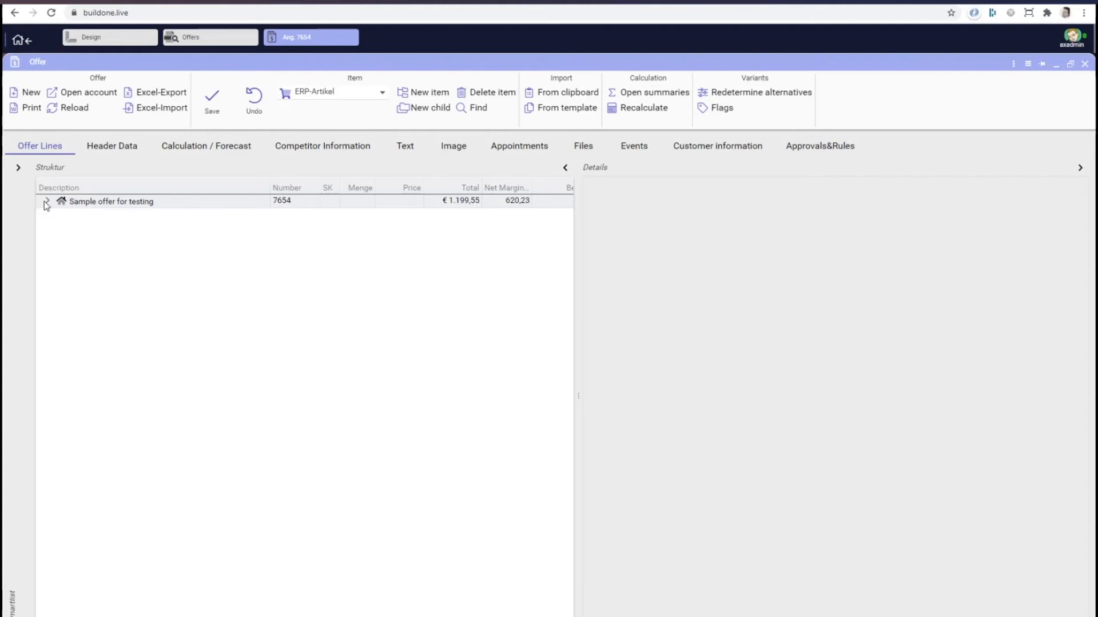
pyautogui.click(46, 203)
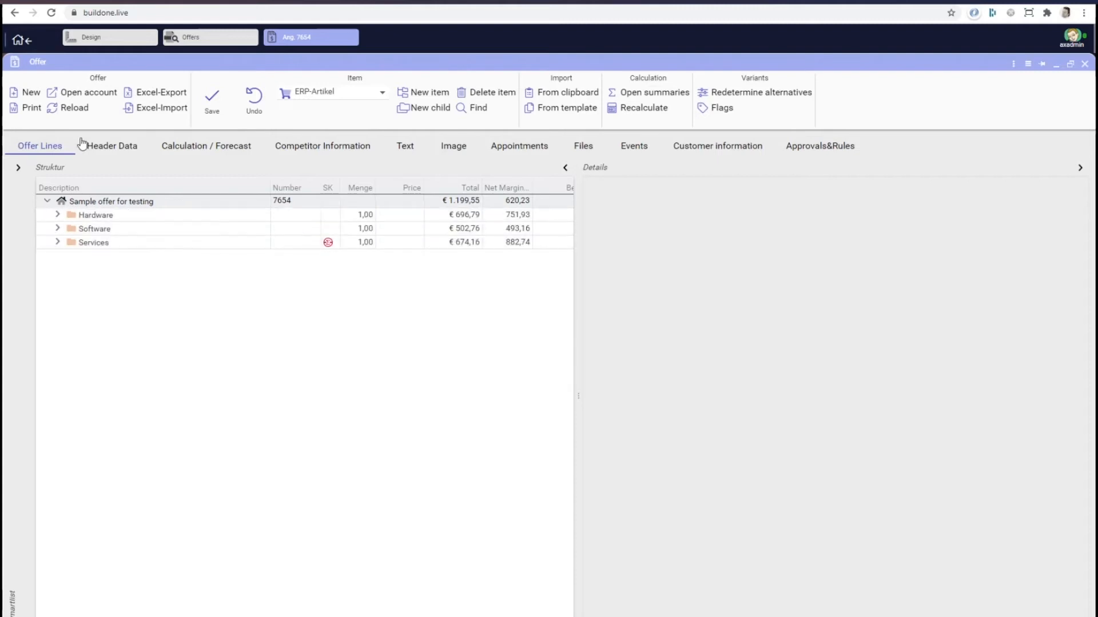
pyautogui.click(1085, 65)
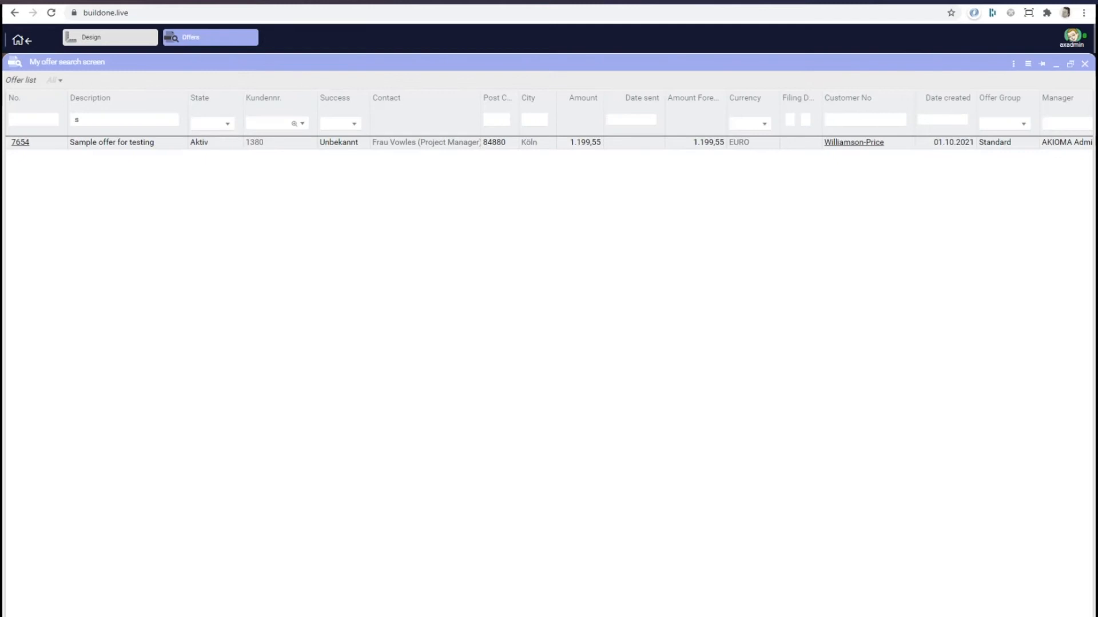
pyautogui.click(1085, 66)
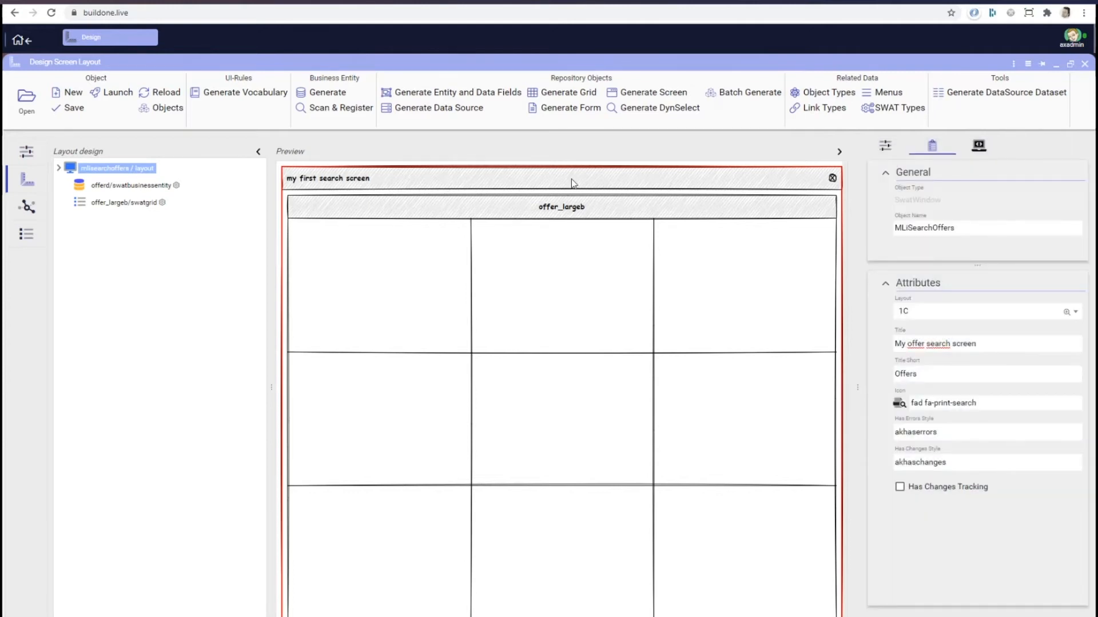
# Step: Change the screen's layout pattern to 3L
pyautogui.click(1067, 314)
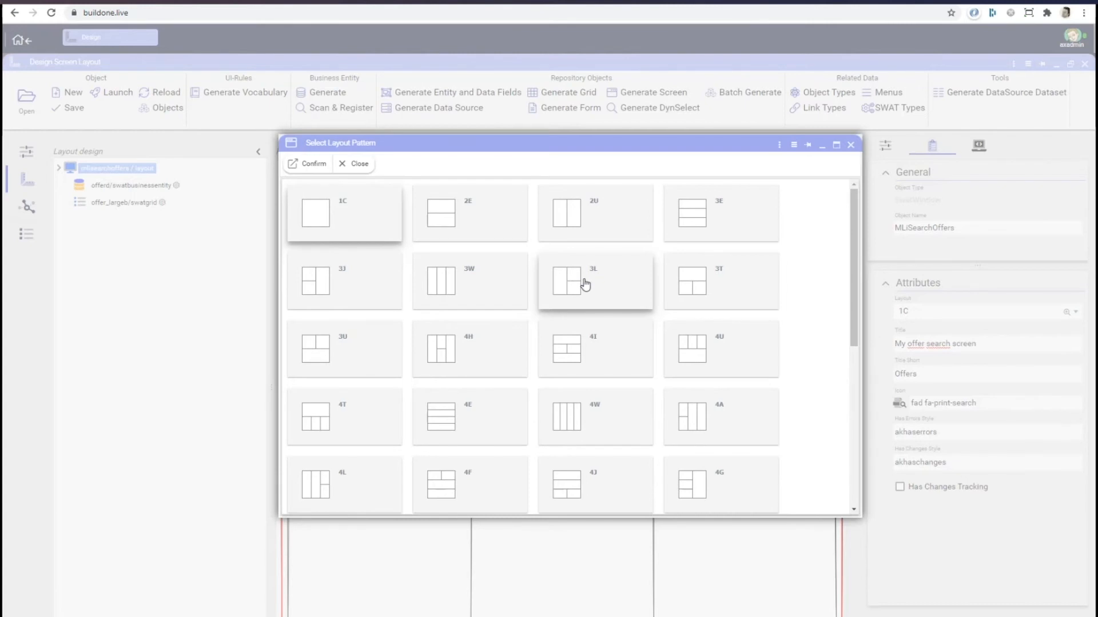
pyautogui.doubleClick(585, 284)
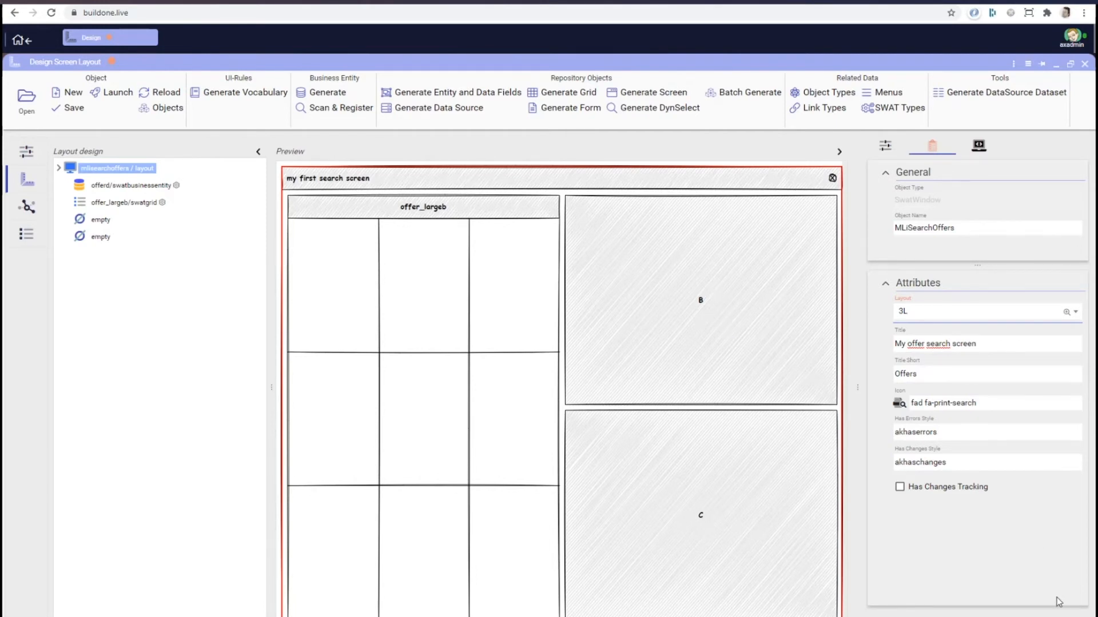
# Step: Filter the catalog's offer-related objects by "offer*header", place "offer form with main header data" in area B, and save the layout
pyautogui.click(1084, 616)
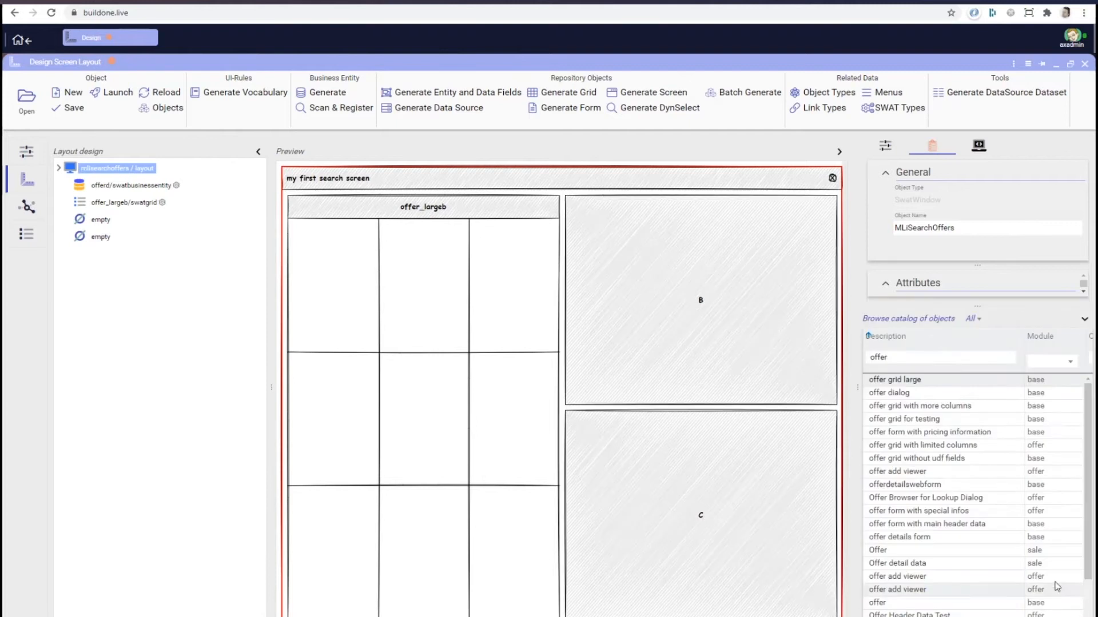
pyautogui.click(908, 357)
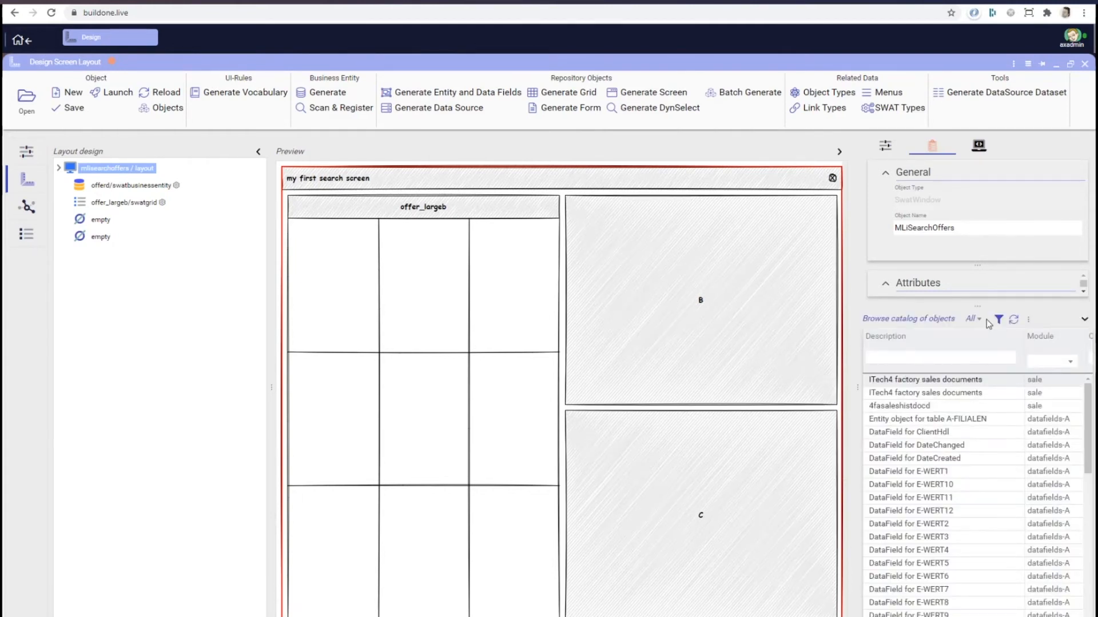
pyautogui.click(972, 319)
pyautogui.click(1000, 387)
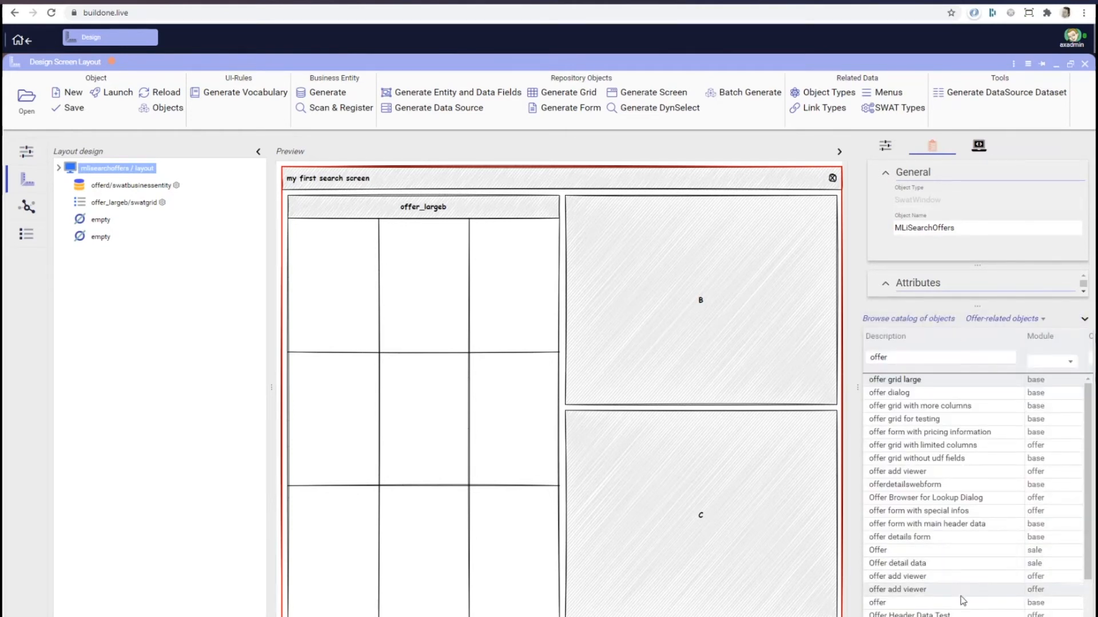
pyautogui.click(900, 359)
pyautogui.write('*')
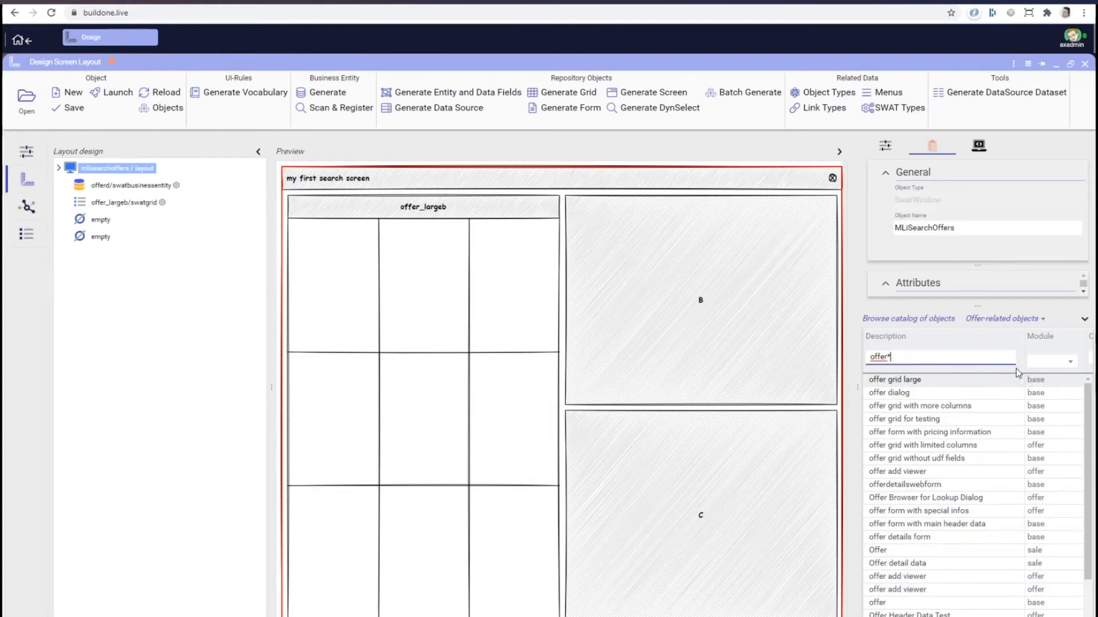
pyautogui.write('header')
pyautogui.press('Return')
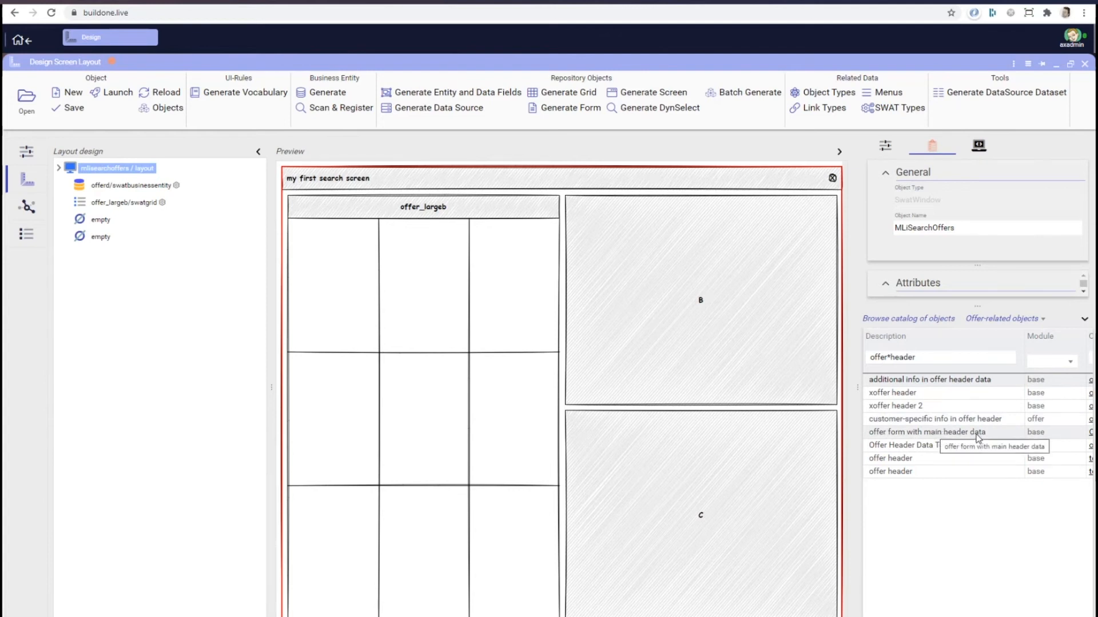
pyautogui.moveTo(978, 438); pyautogui.dragTo(705, 297)
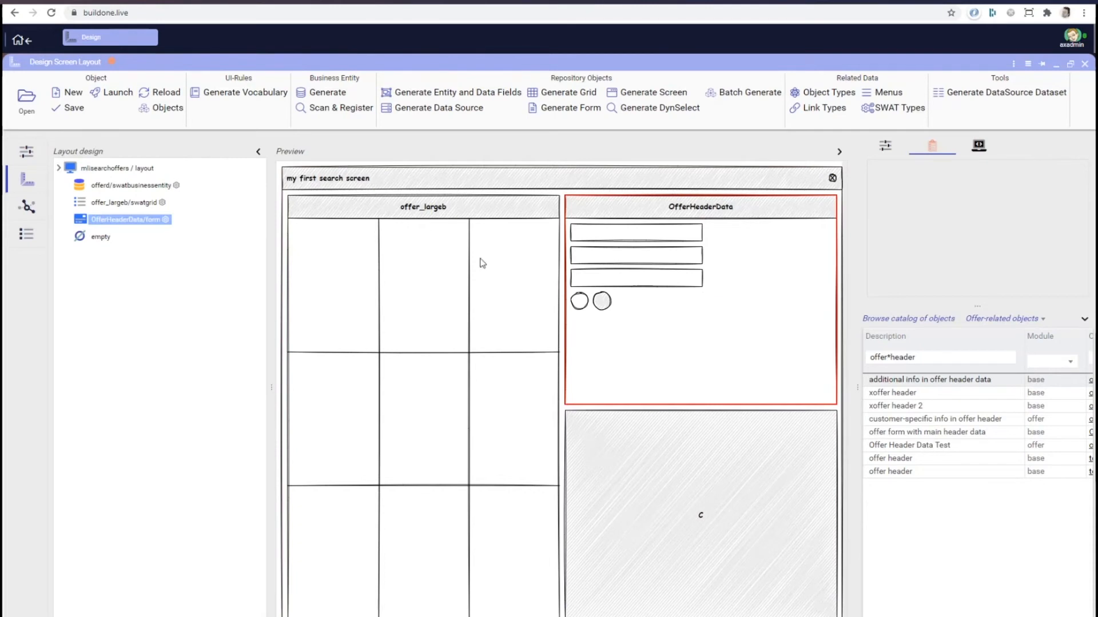
pyautogui.click(73, 109)
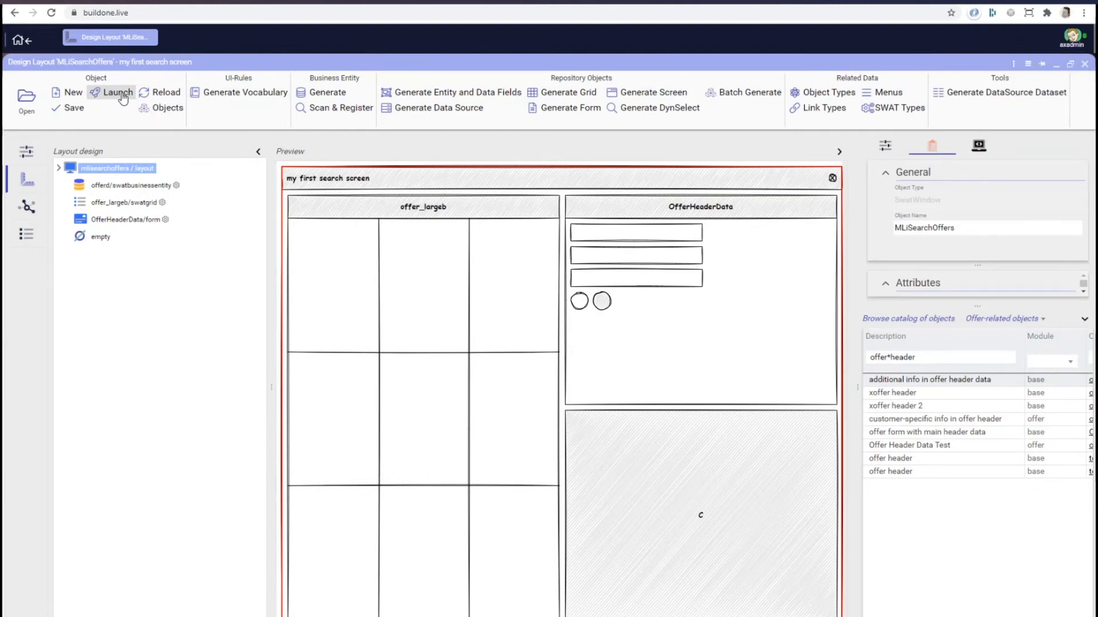
# Step: Launch the search screen and resize its panes, giving the offer form more width and height beside the offer list
pyautogui.click(118, 93)
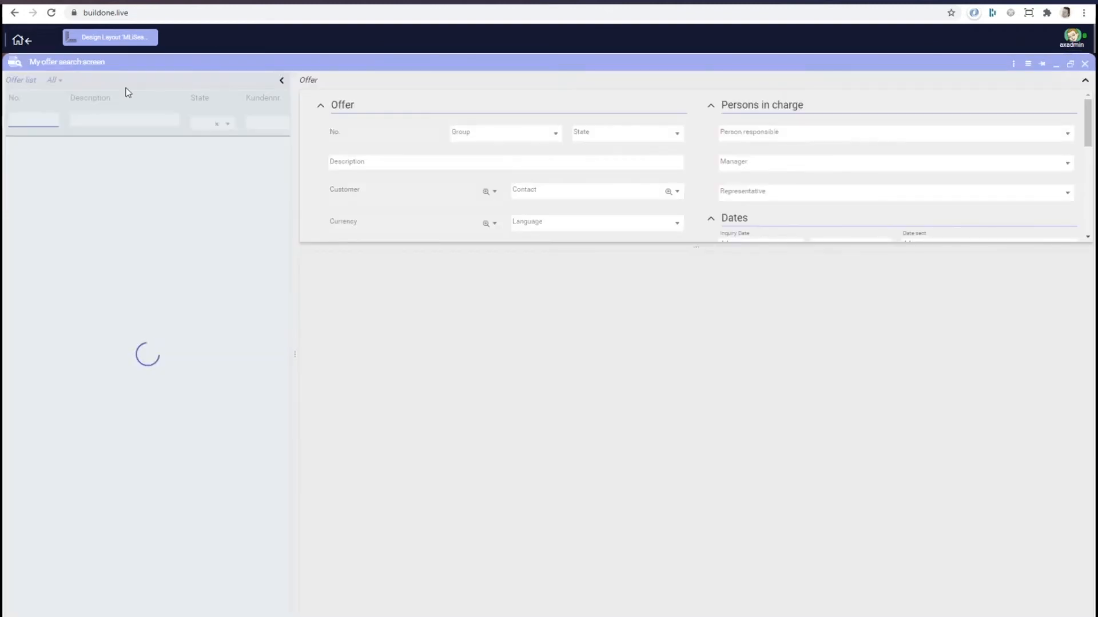
pyautogui.moveTo(295, 321); pyautogui.dragTo(587, 332)
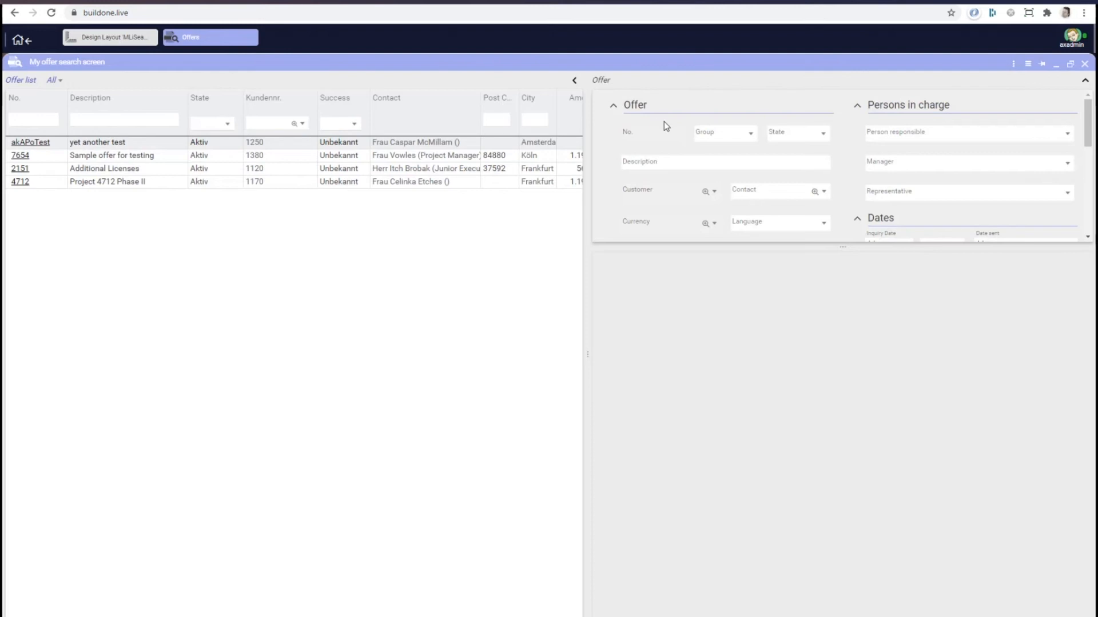
pyautogui.moveTo(842, 248); pyautogui.dragTo(843, 359)
pyautogui.moveTo(589, 314); pyautogui.dragTo(790, 321)
pyautogui.scroll(-5, 972, 196)
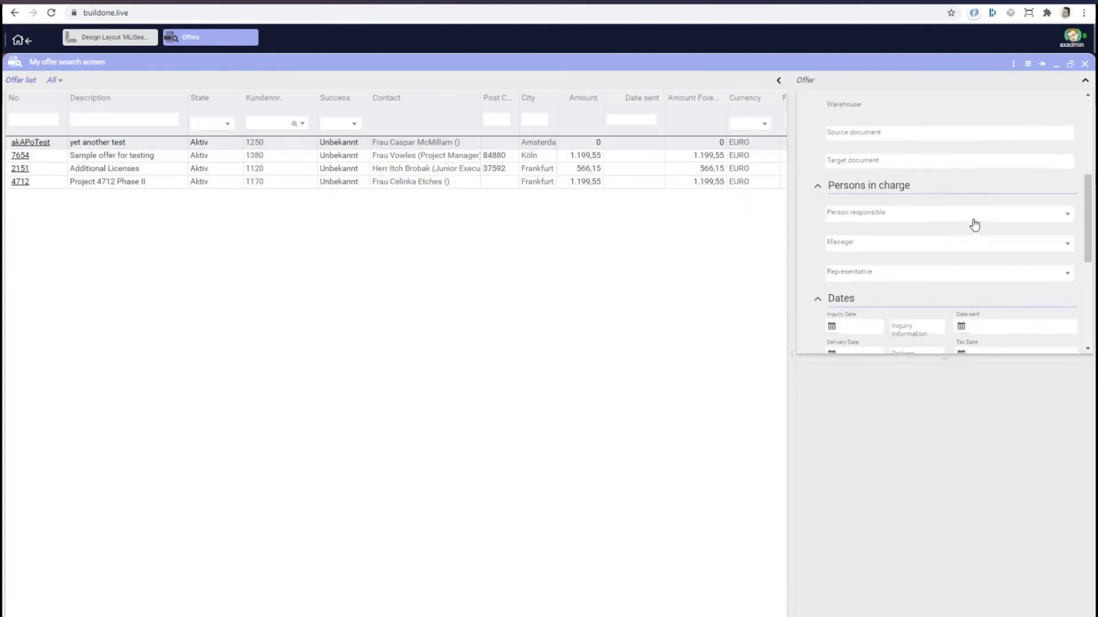
pyautogui.scroll(5, 973, 223)
pyautogui.moveTo(783, 341); pyautogui.dragTo(636, 343)
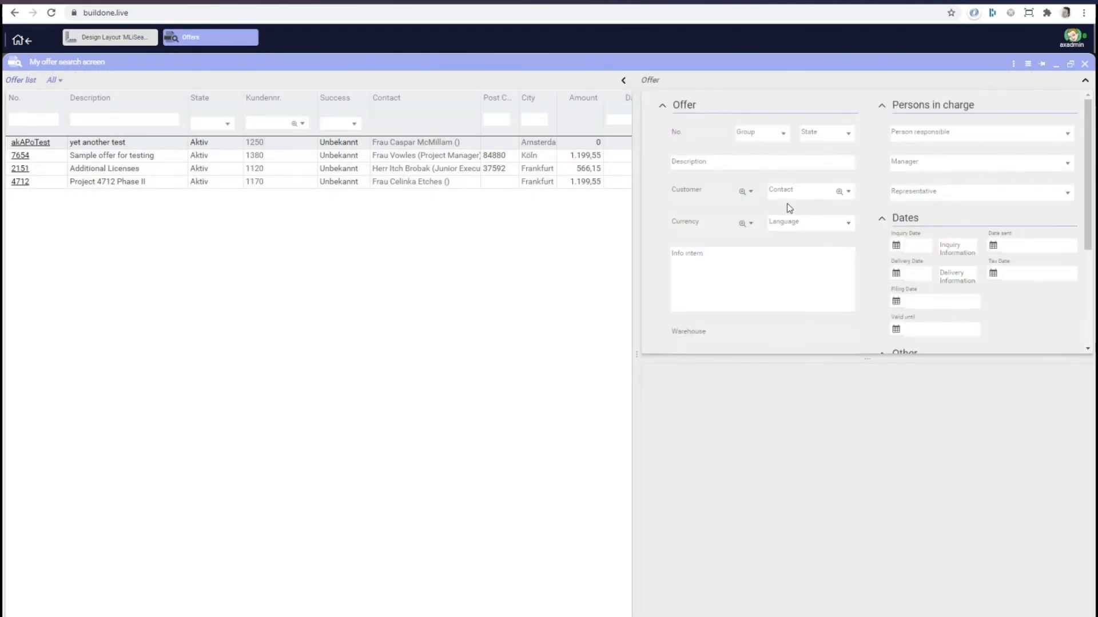
# Step: Test the header form by selecting the "Additional Licenses" and "yet another test" offers, and close the search screen
pyautogui.click(280, 171)
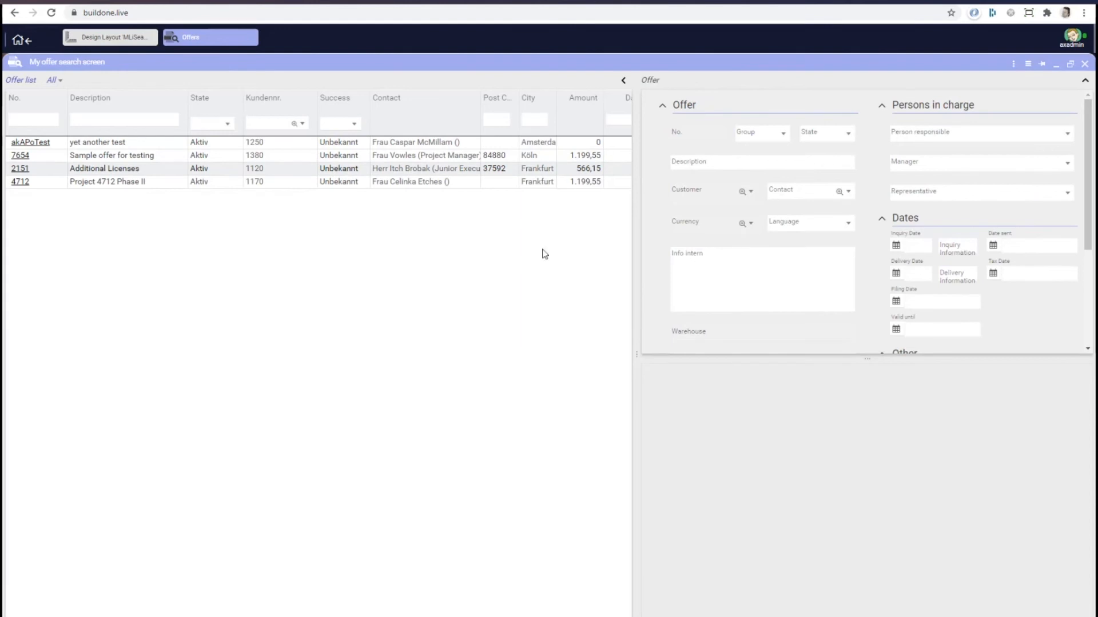
pyautogui.click(334, 144)
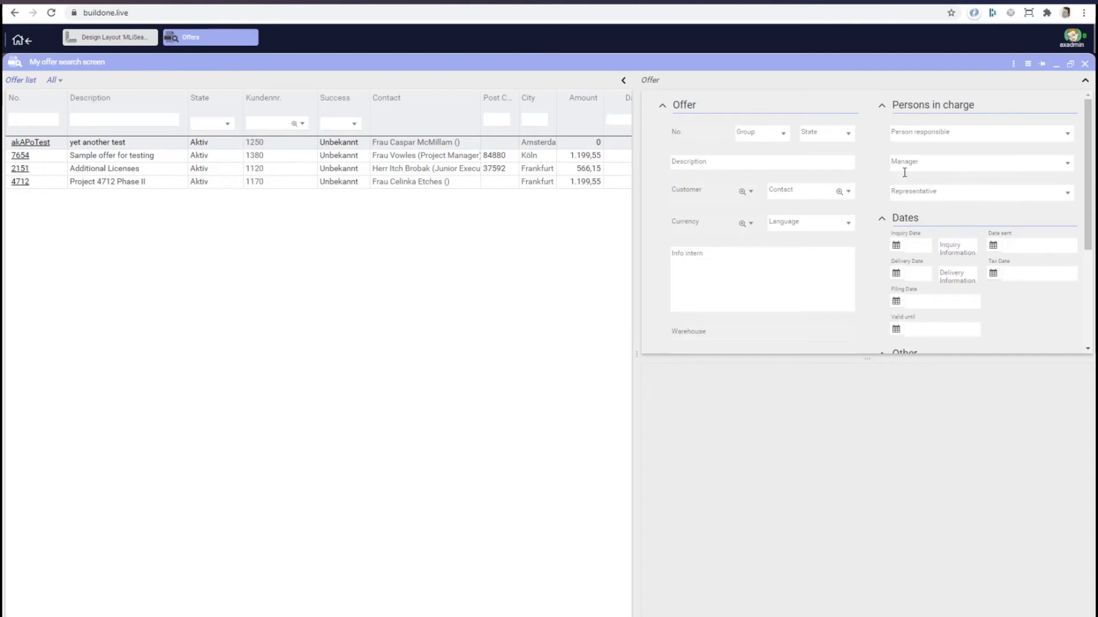
pyautogui.click(1085, 66)
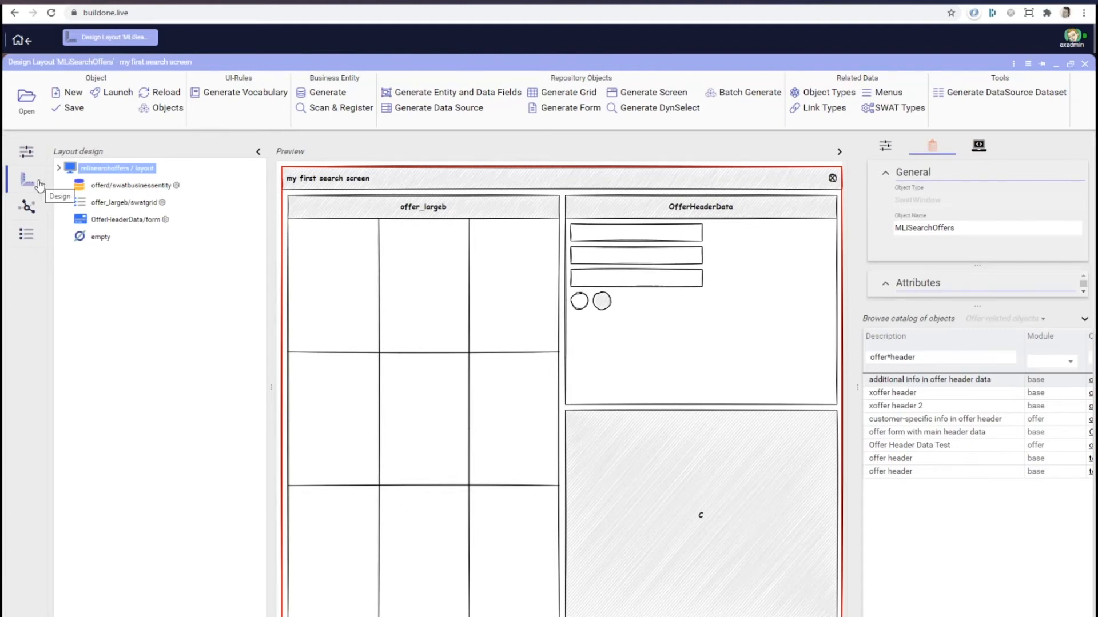
# Step: In the object relations and data flow view, link offerd to OfferHeaderData with link type Display and save the layout
pyautogui.click(34, 213)
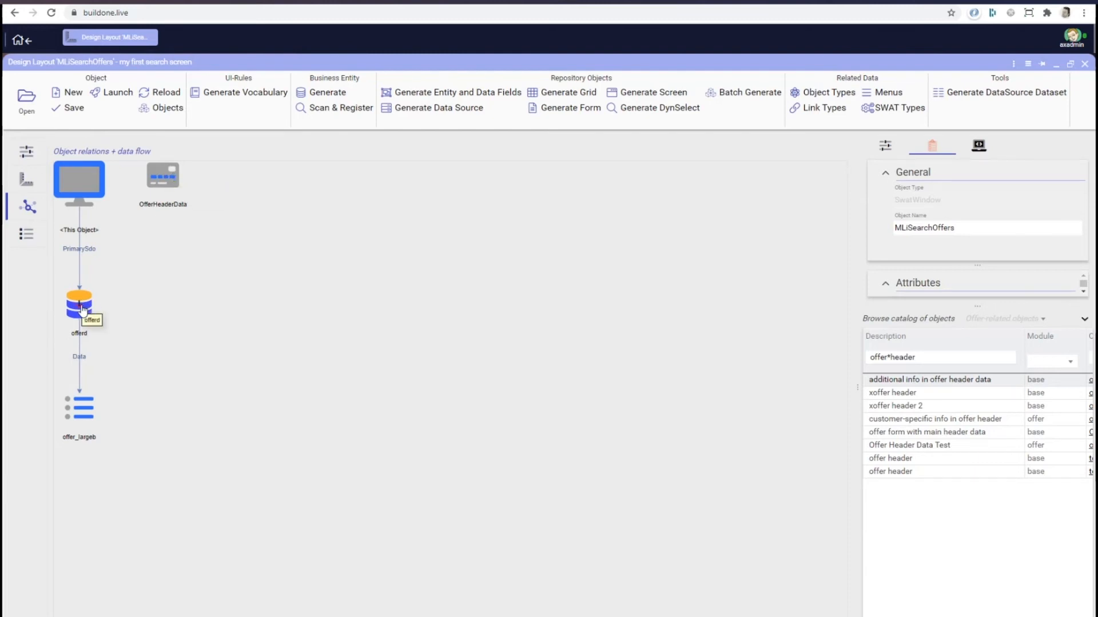
pyautogui.moveTo(80, 305); pyautogui.dragTo(163, 177)
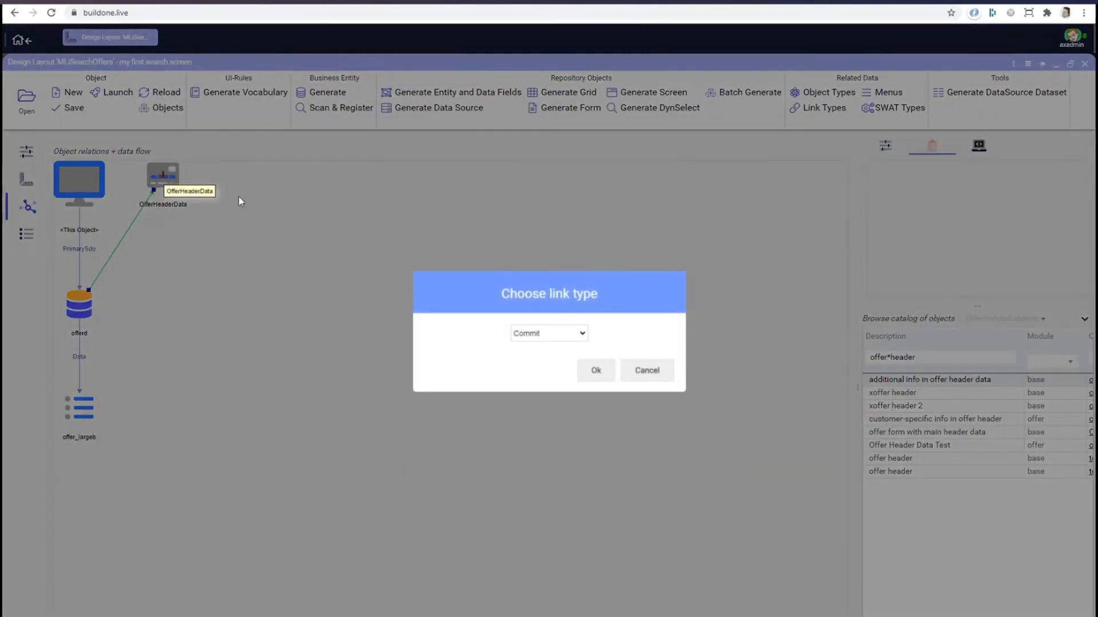
pyautogui.click(570, 333)
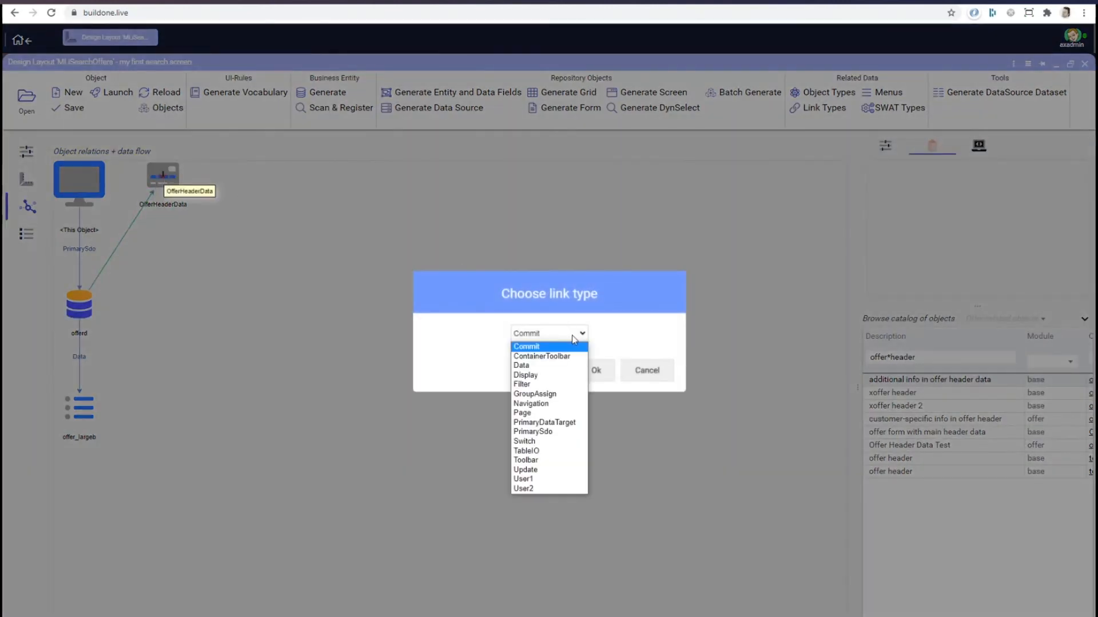
pyautogui.click(574, 375)
pyautogui.click(599, 372)
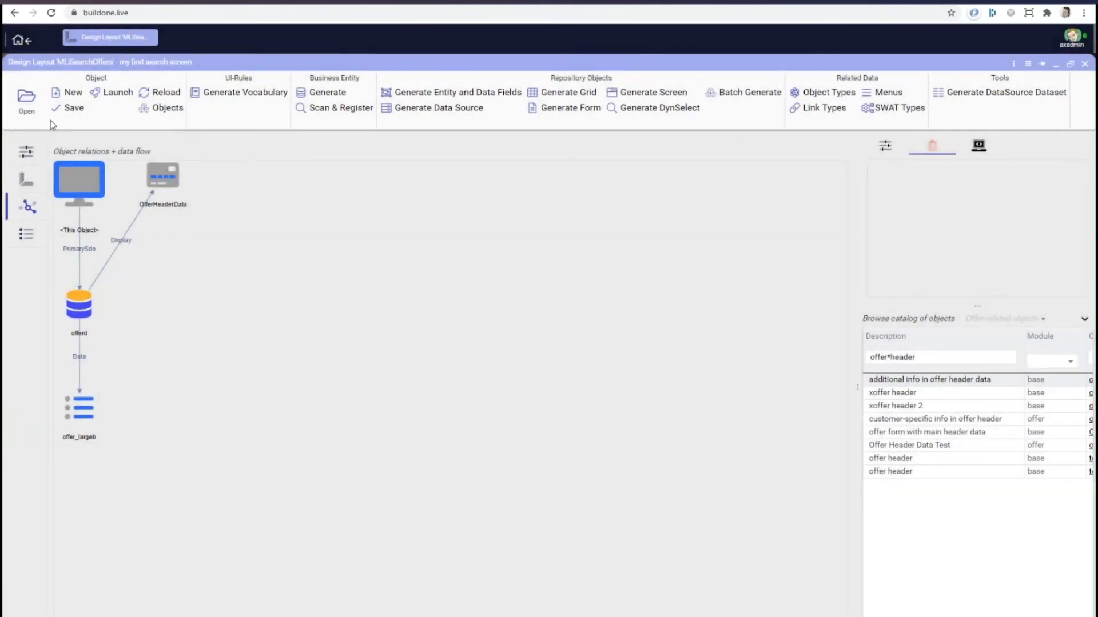
pyautogui.click(67, 109)
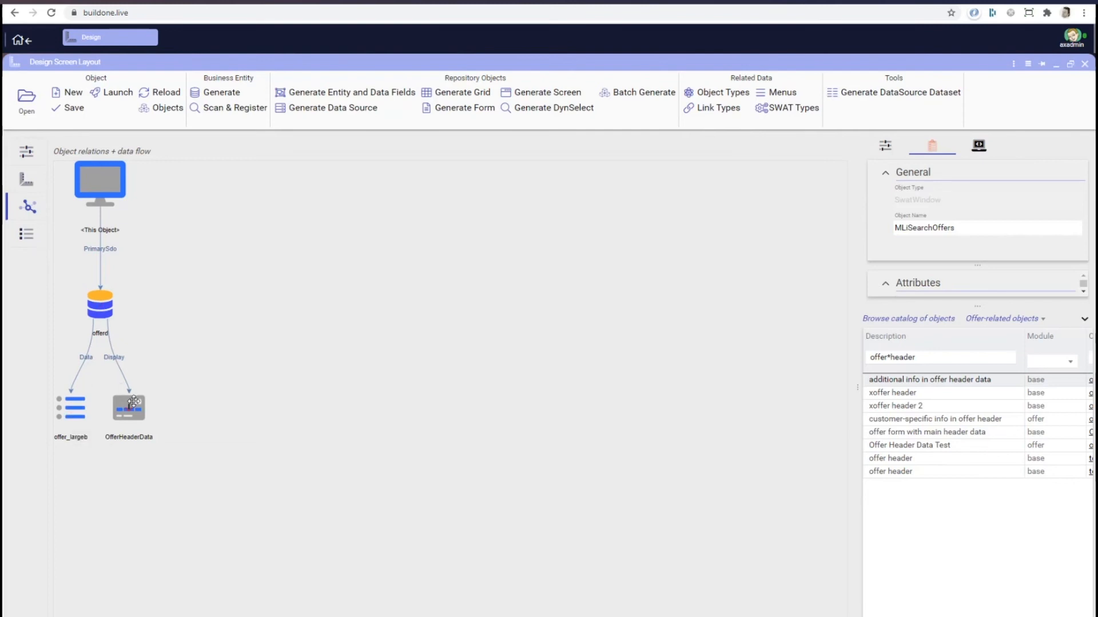
# Step: Launch the search screen, select each offer in the list to check its header data in the form, and close the screen
pyautogui.click(116, 96)
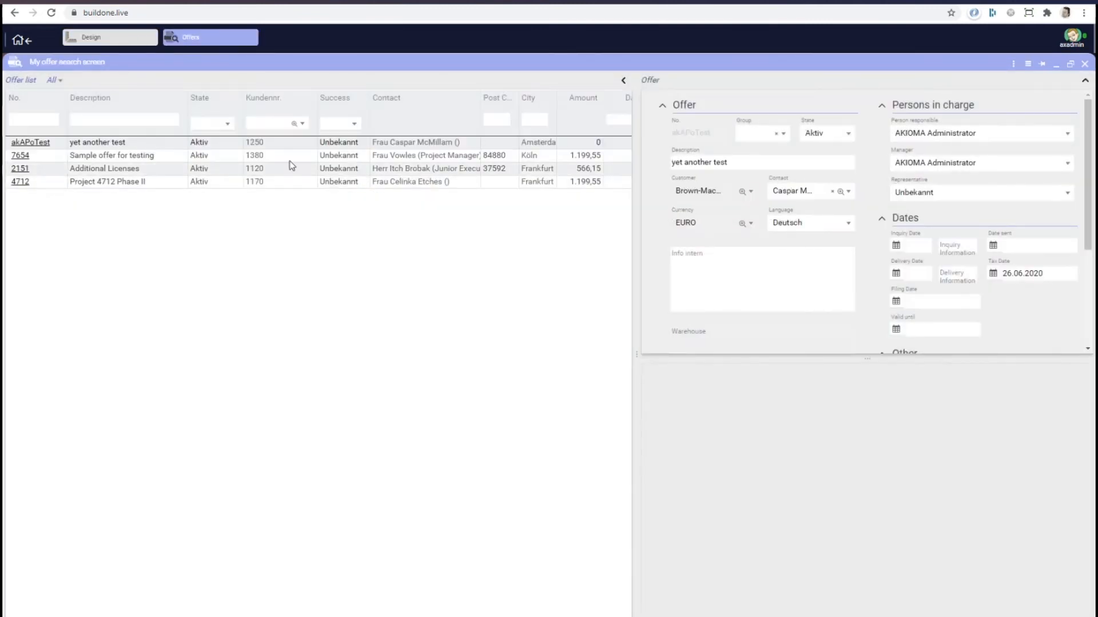
pyautogui.click(278, 155)
pyautogui.click(283, 169)
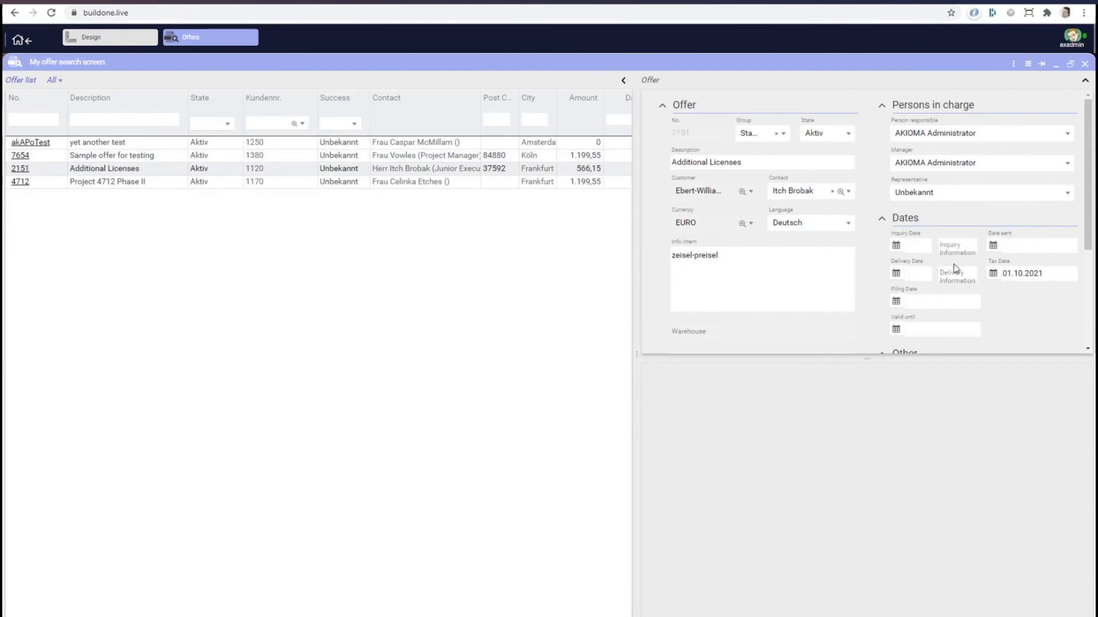
pyautogui.click(266, 184)
pyautogui.click(254, 144)
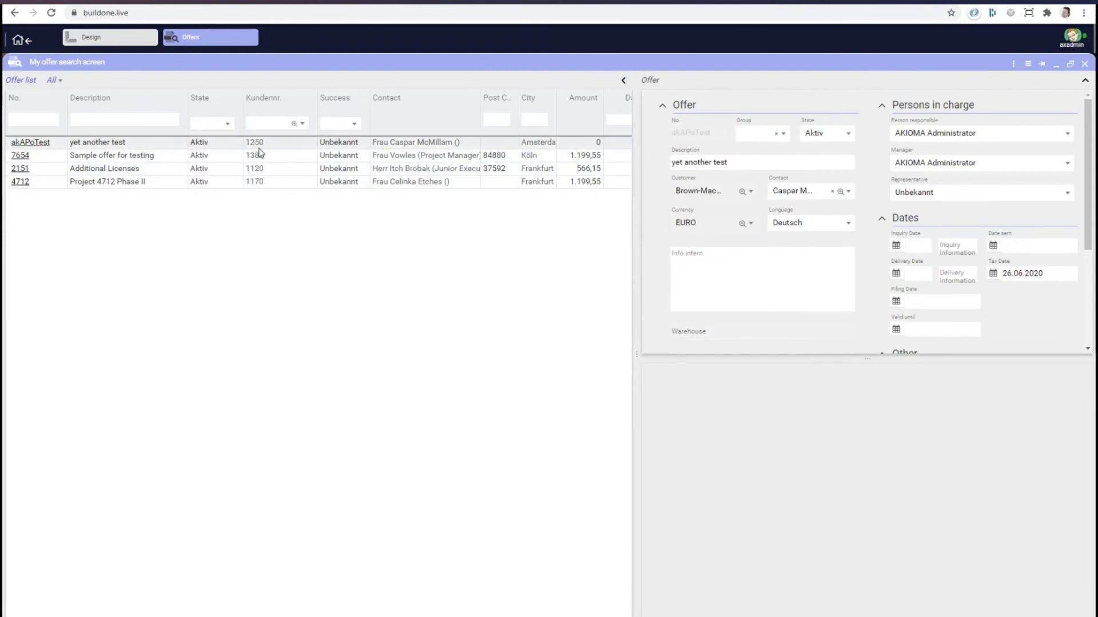
pyautogui.click(261, 154)
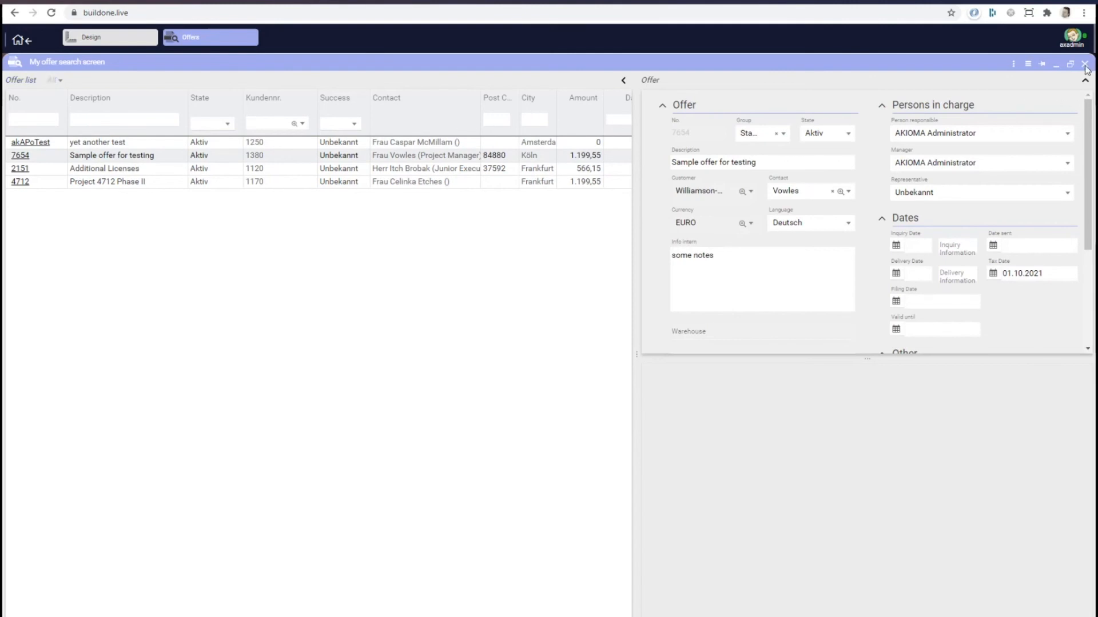
pyautogui.click(1085, 65)
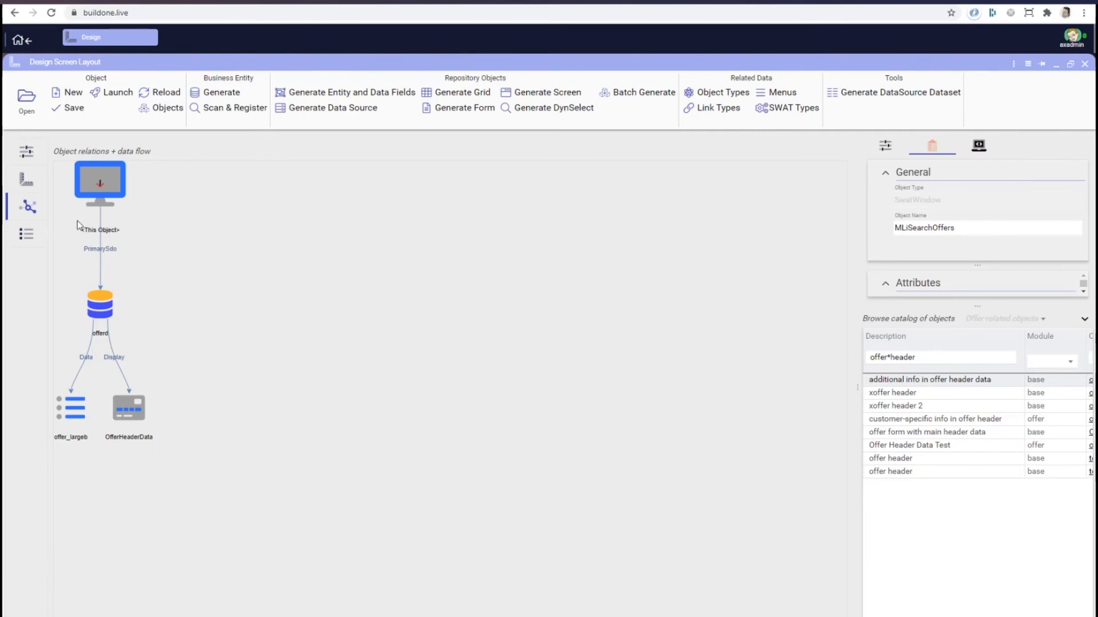
# Step: In the layout design, find "Tabbar (standard paging control)" in the object catalog with "tabb" and place it in empty area C
pyautogui.click(27, 180)
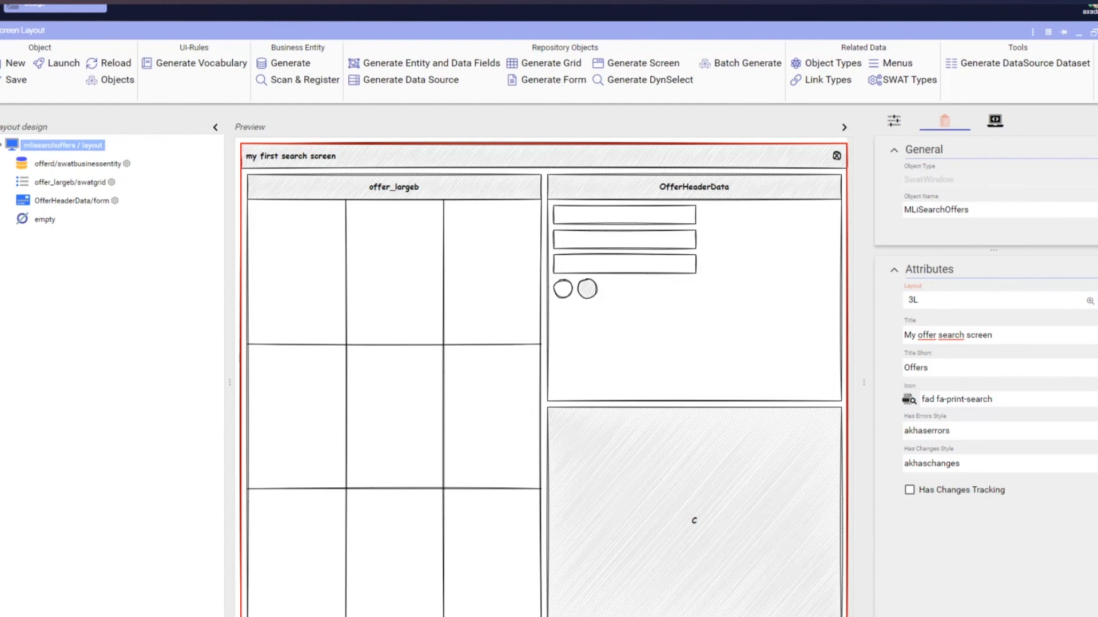
pyautogui.click(1052, 615)
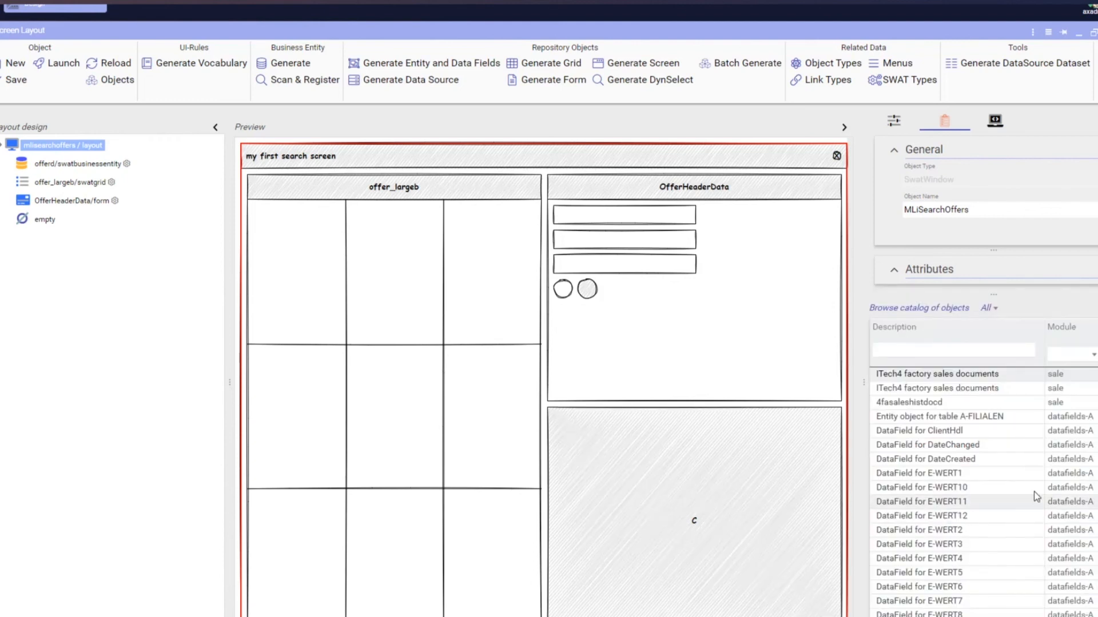
pyautogui.click(927, 349)
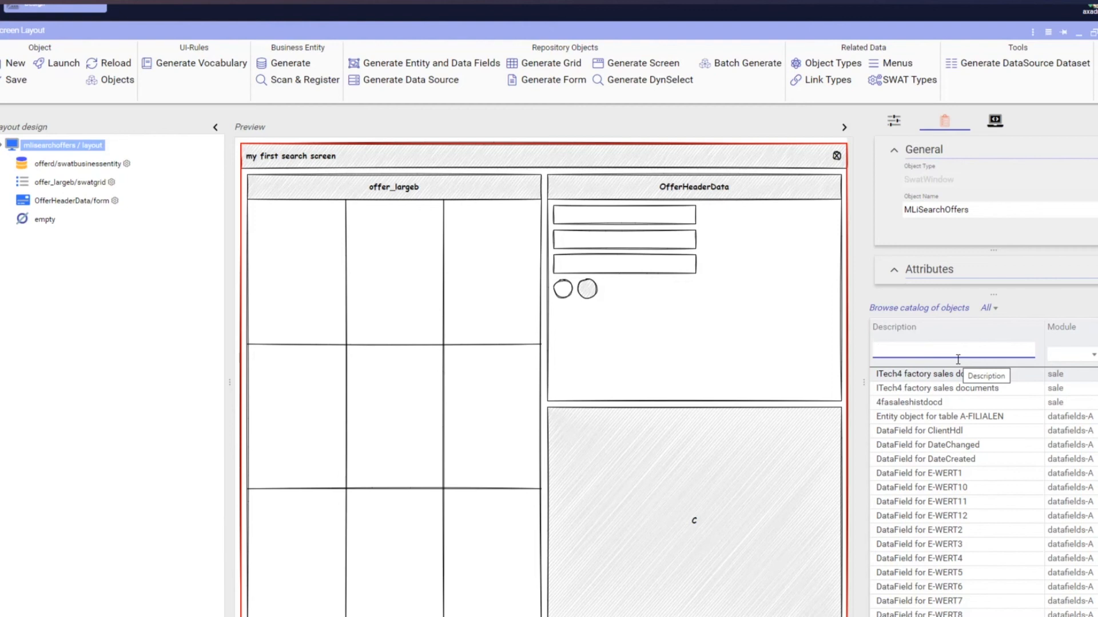
pyautogui.write('tabb')
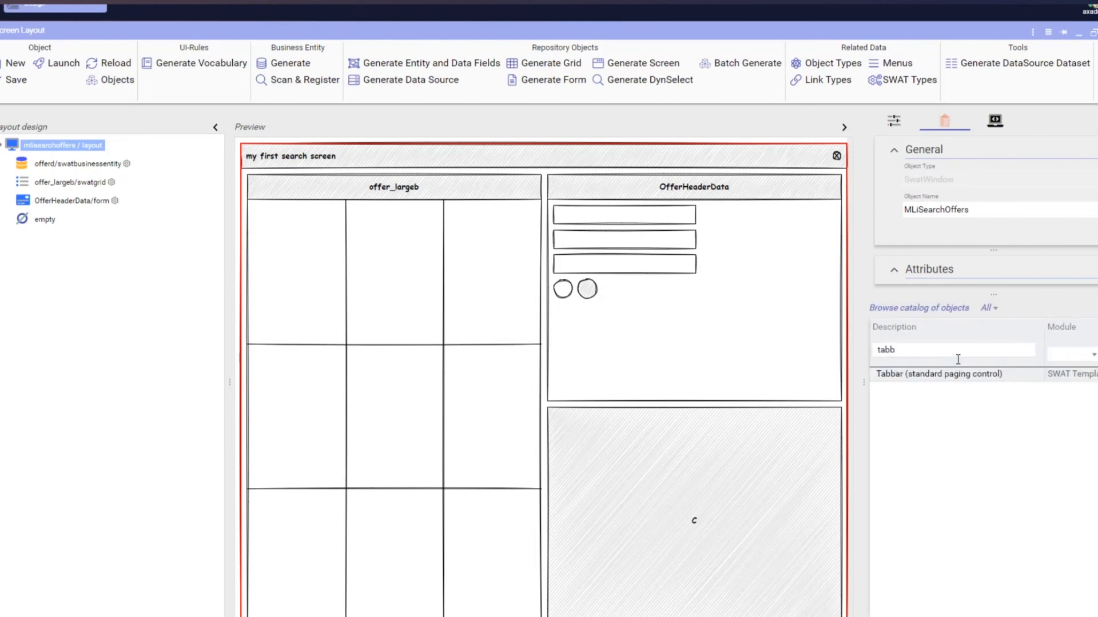
pyautogui.moveTo(990, 377); pyautogui.dragTo(693, 519)
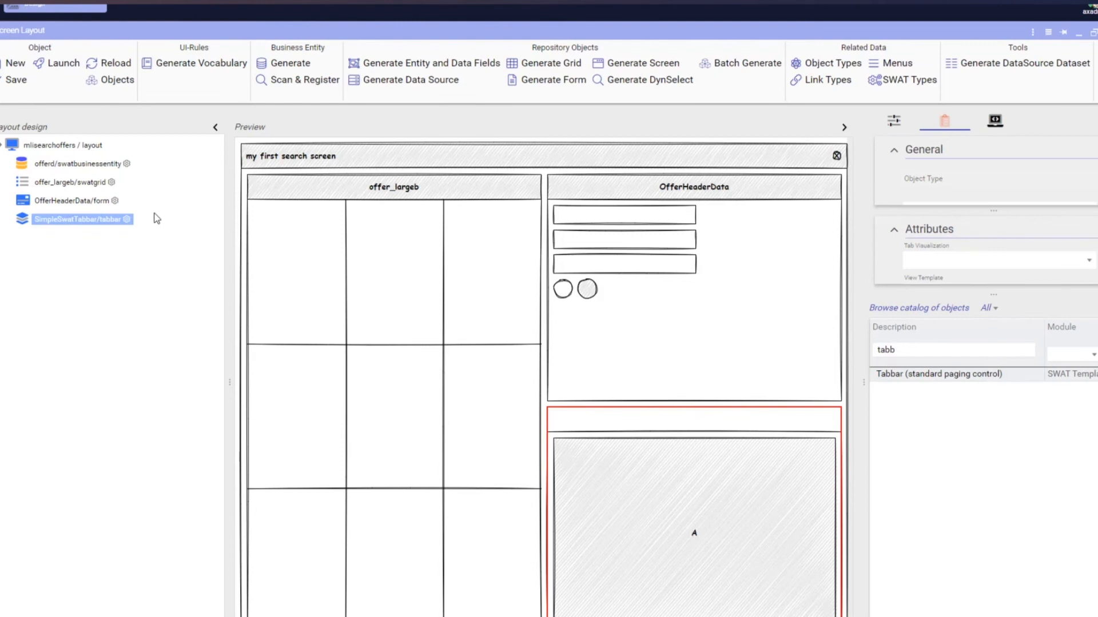
# Step: Add two new pages labelled "Map" and "Other" to the tabbar and save the layout
pyautogui.rightClick(128, 223)
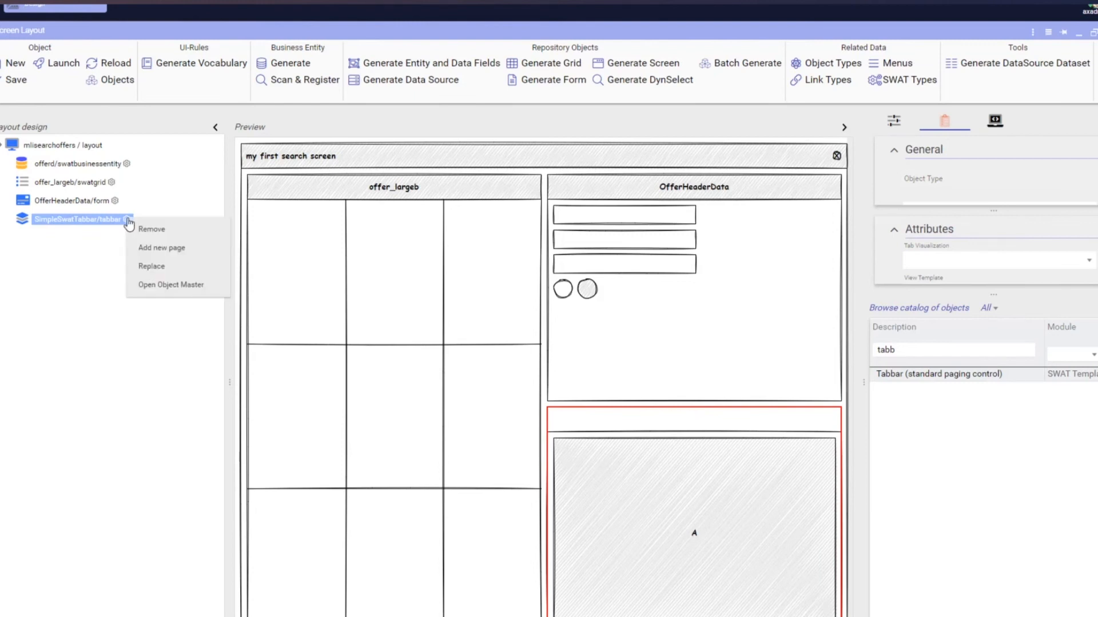
pyautogui.click(164, 249)
pyautogui.write('Map')
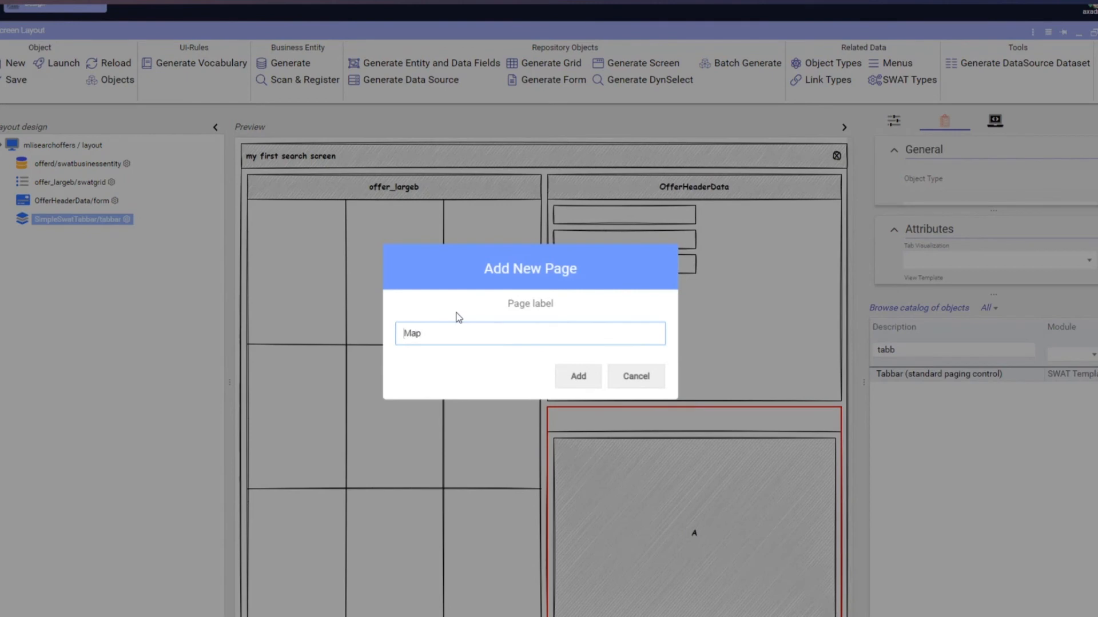
pyautogui.click(585, 376)
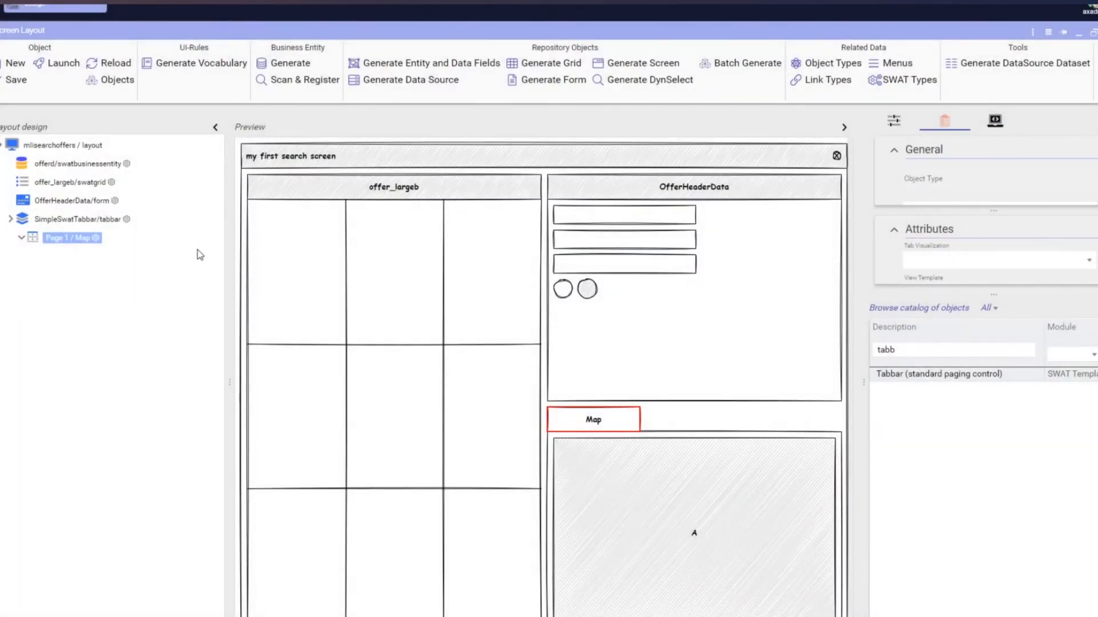
pyautogui.rightClick(128, 222)
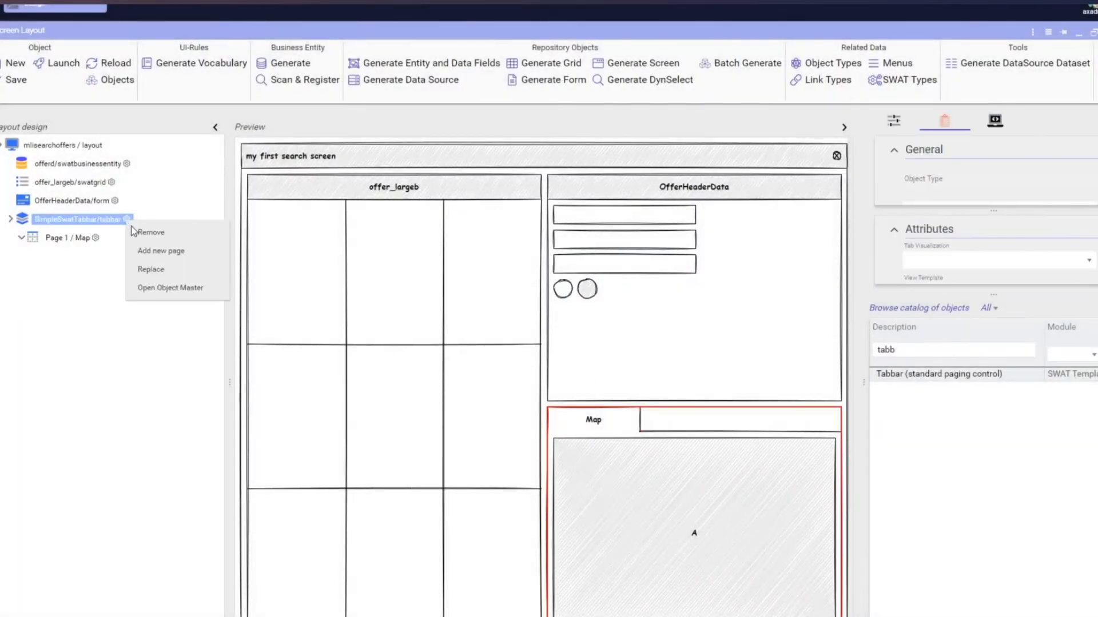
pyautogui.click(163, 249)
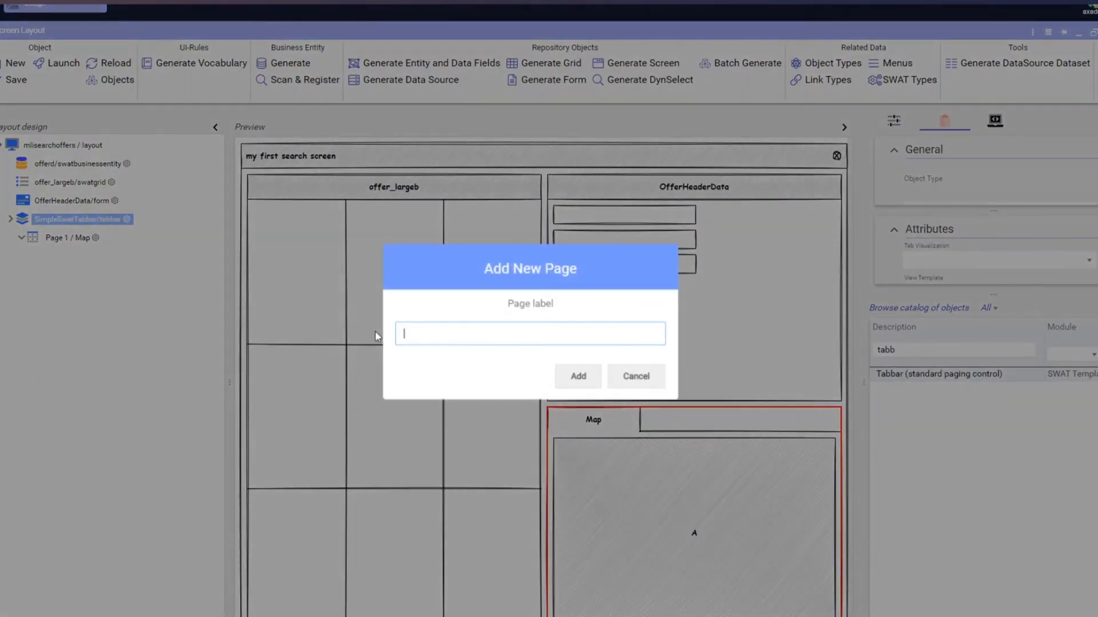
pyautogui.write('Other')
pyautogui.press('Return')
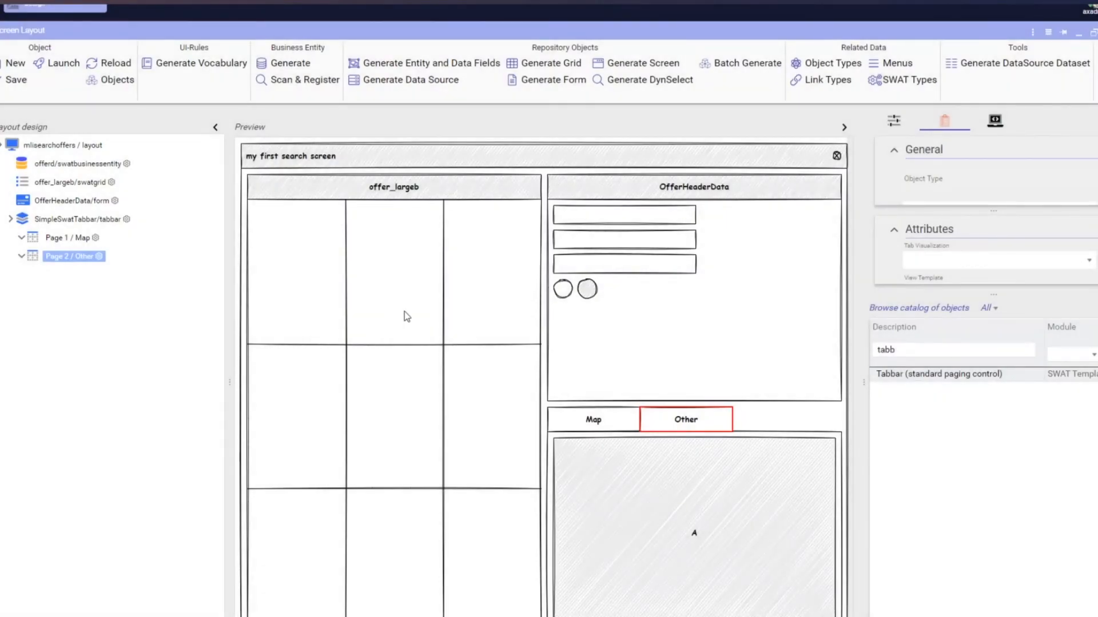
pyautogui.click(597, 421)
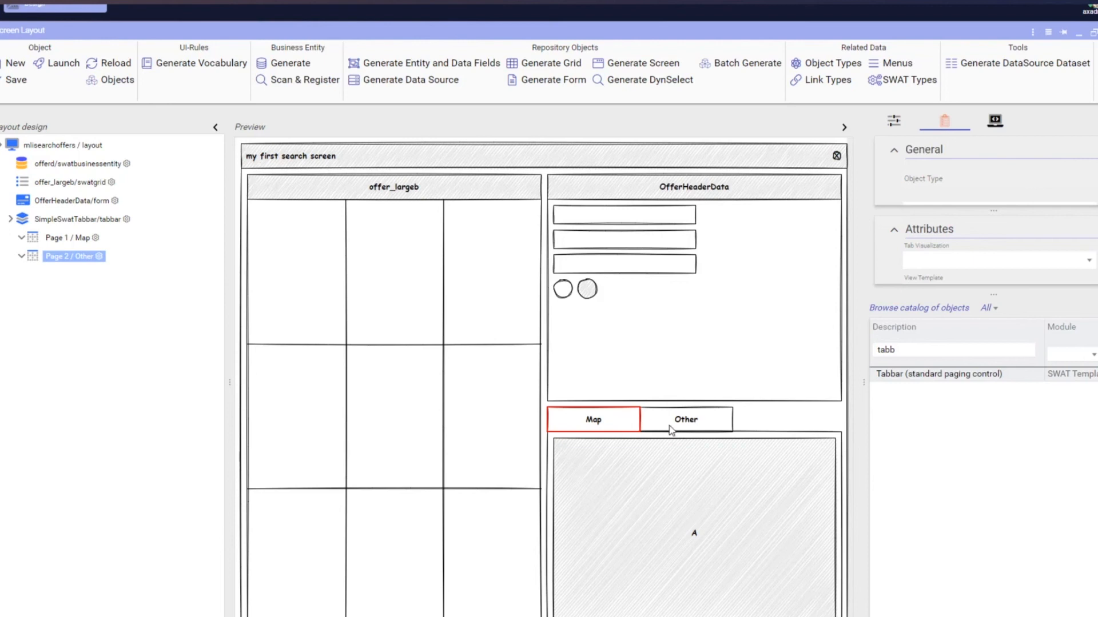
pyautogui.click(16, 80)
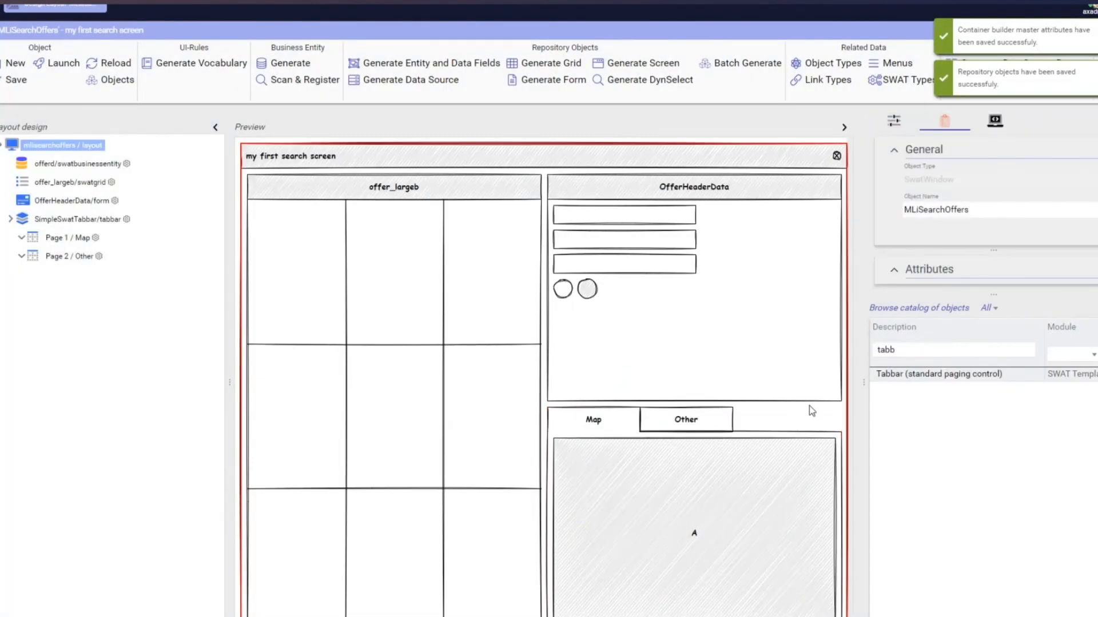
# Step: Find "Map standard" in the object catalog with "map", place it on the tabbar's Map page and save the layout
pyautogui.doubleClick(898, 350)
pyautogui.write('map')
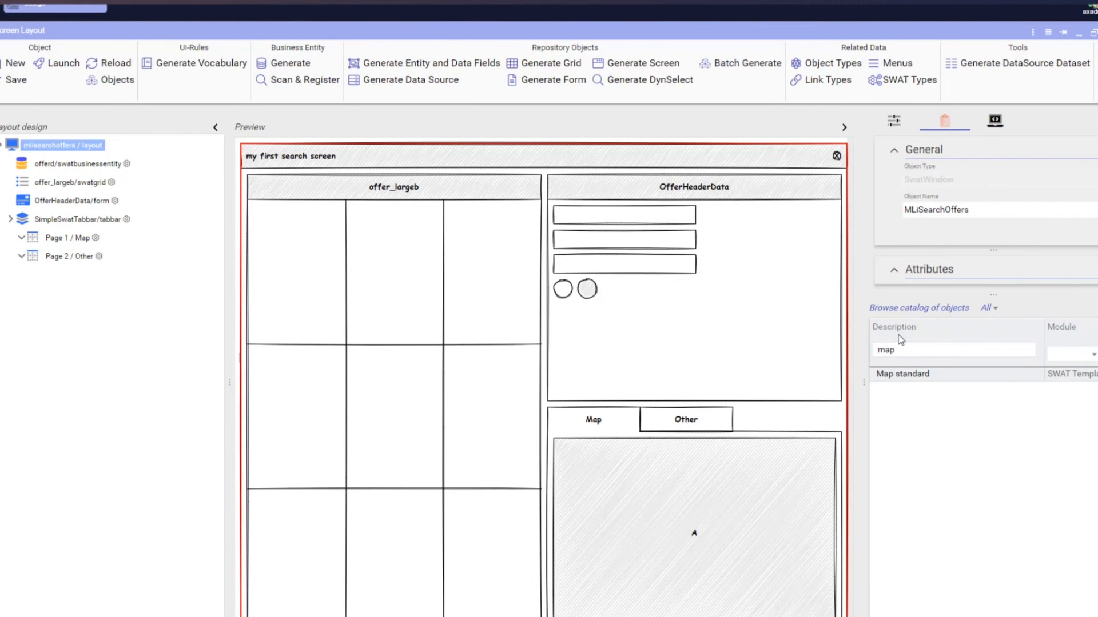
pyautogui.moveTo(924, 376); pyautogui.dragTo(693, 523)
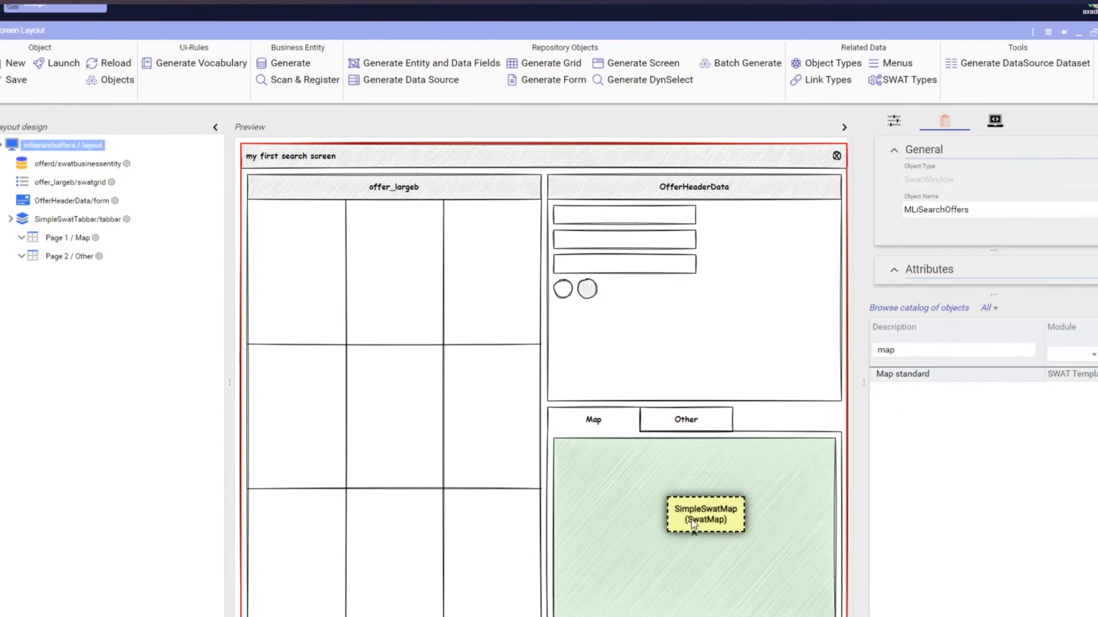
pyautogui.moveTo(693, 523); pyautogui.dragTo(691, 435)
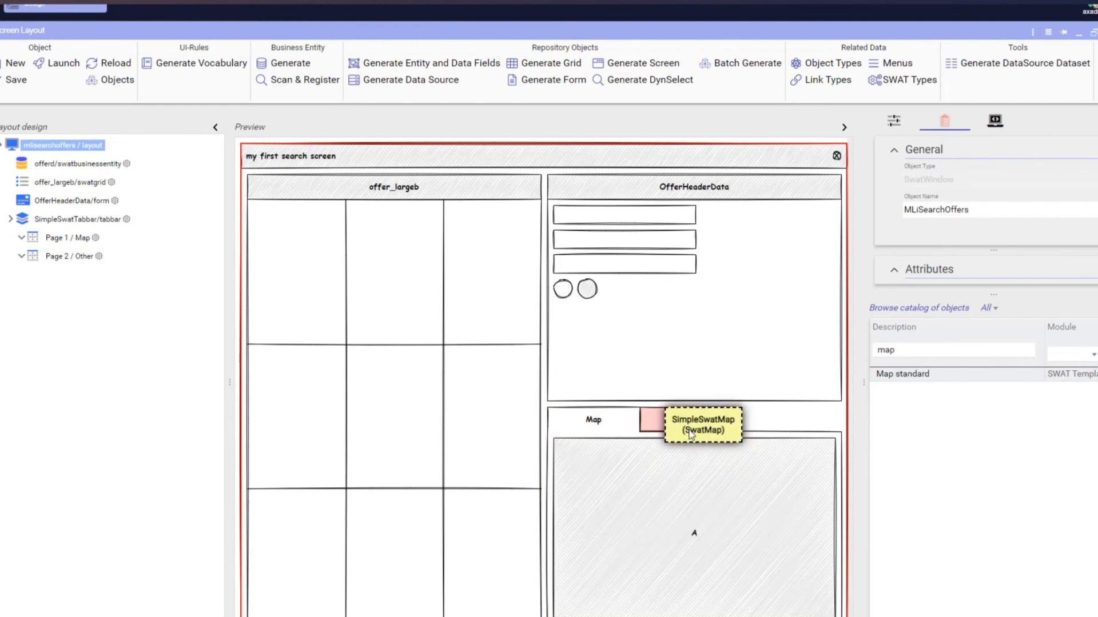
pyautogui.moveTo(692, 458); pyautogui.dragTo(685, 534)
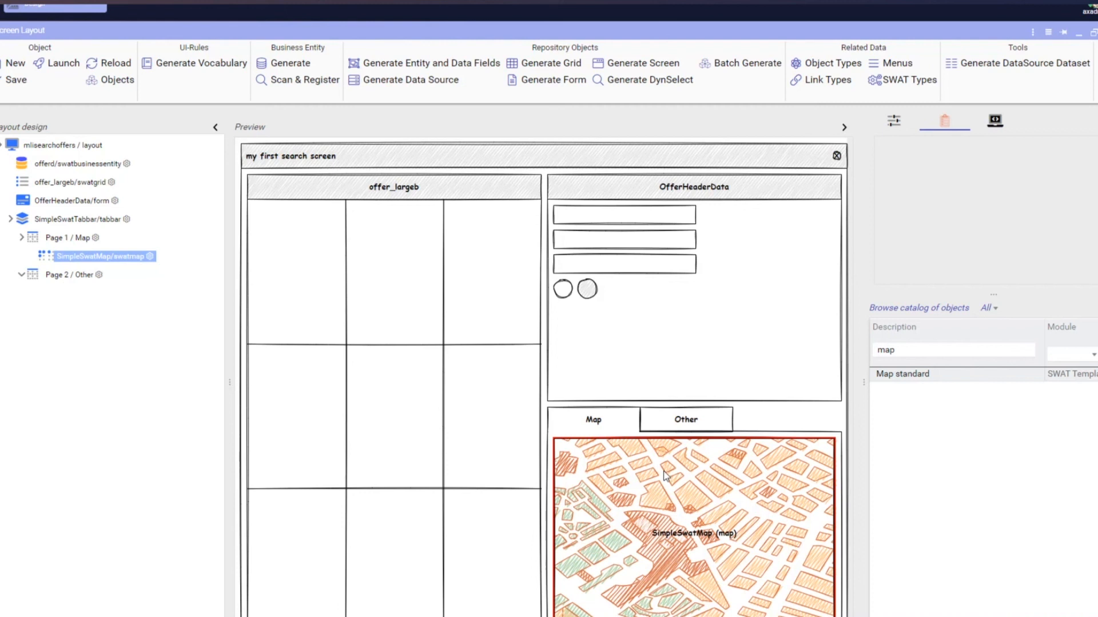
pyautogui.click(689, 423)
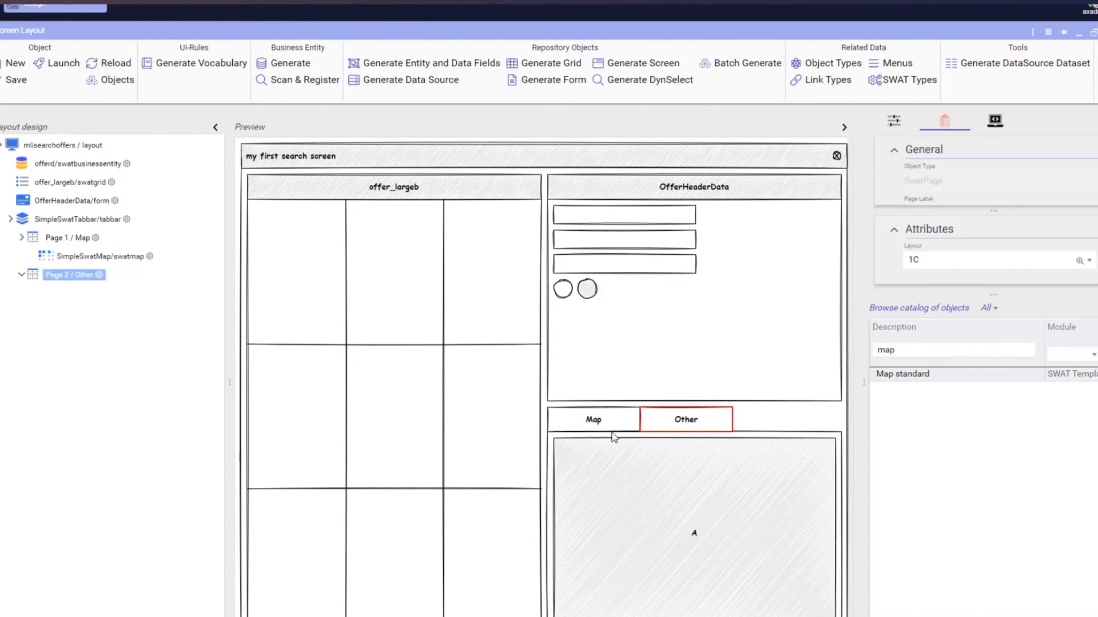
pyautogui.click(592, 421)
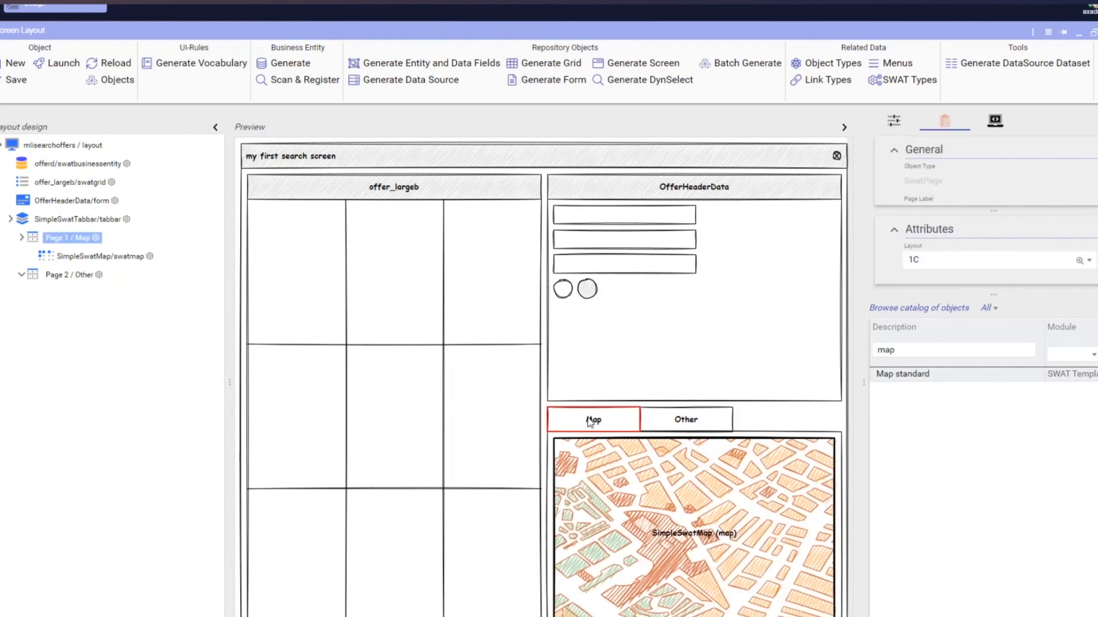
pyautogui.click(14, 80)
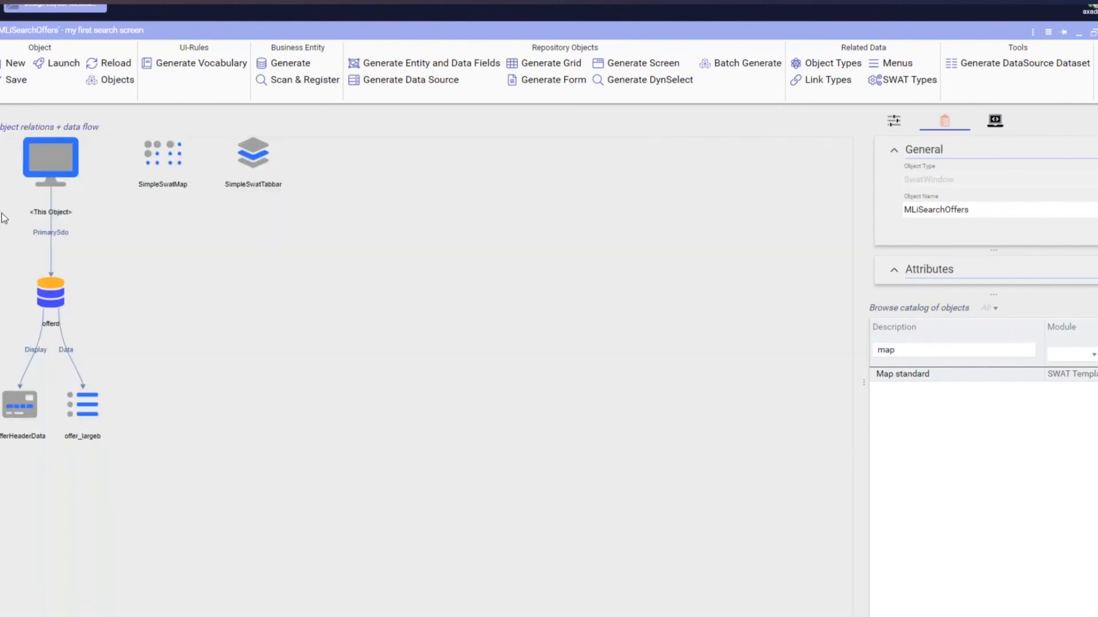
# Step: In the object relations and data flow view, link offerd to SimpleSwatMap with link type Display and save
pyautogui.click(58, 286)
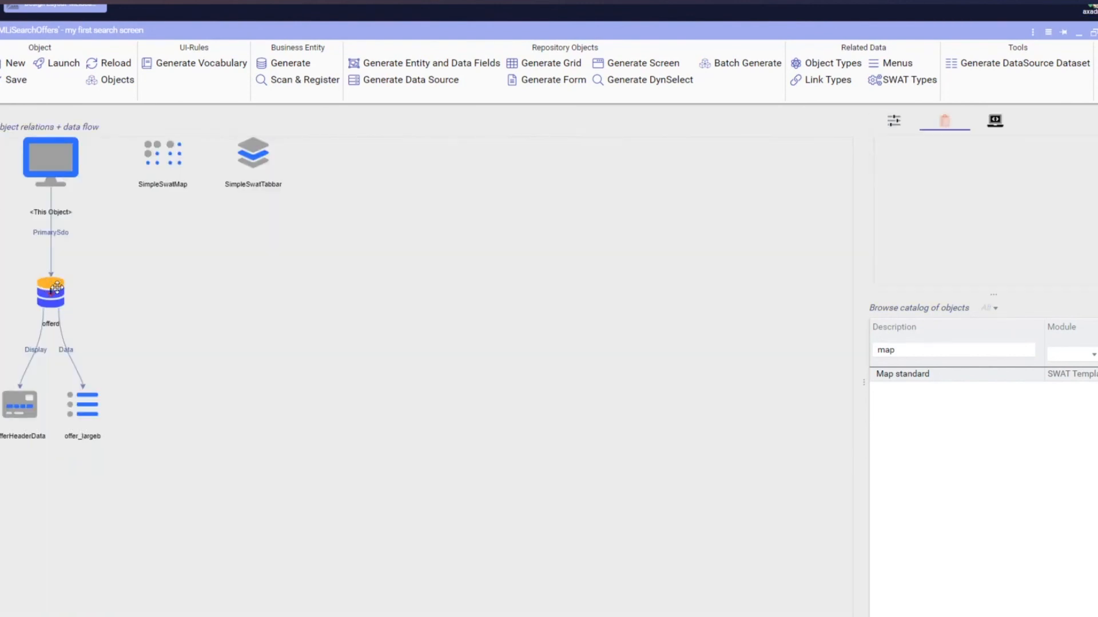
pyautogui.moveTo(59, 286); pyautogui.dragTo(161, 166)
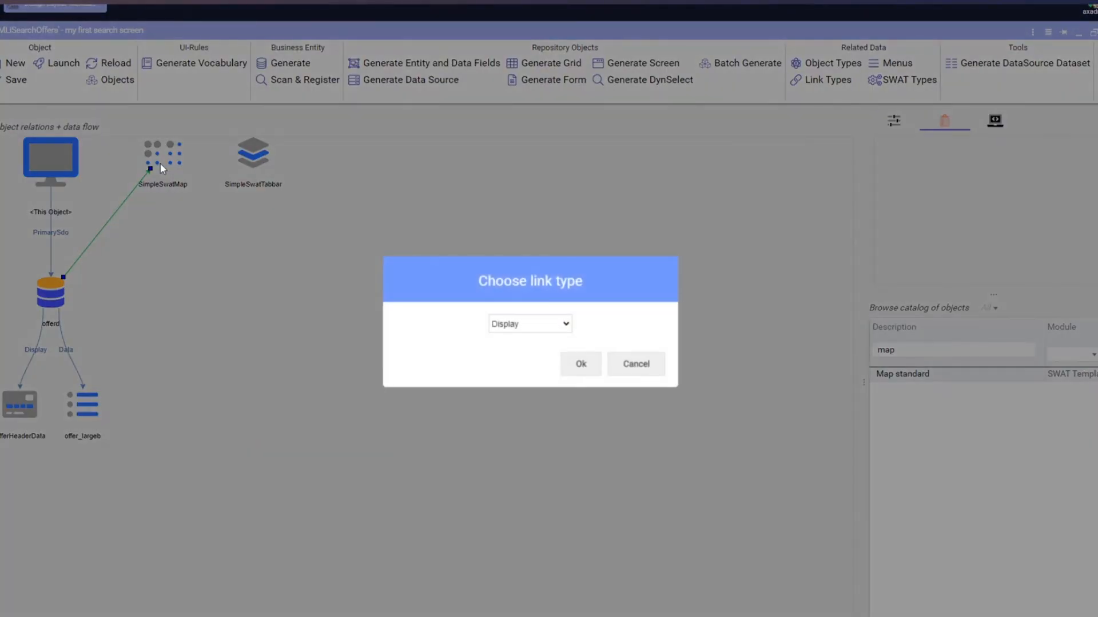
pyautogui.click(580, 364)
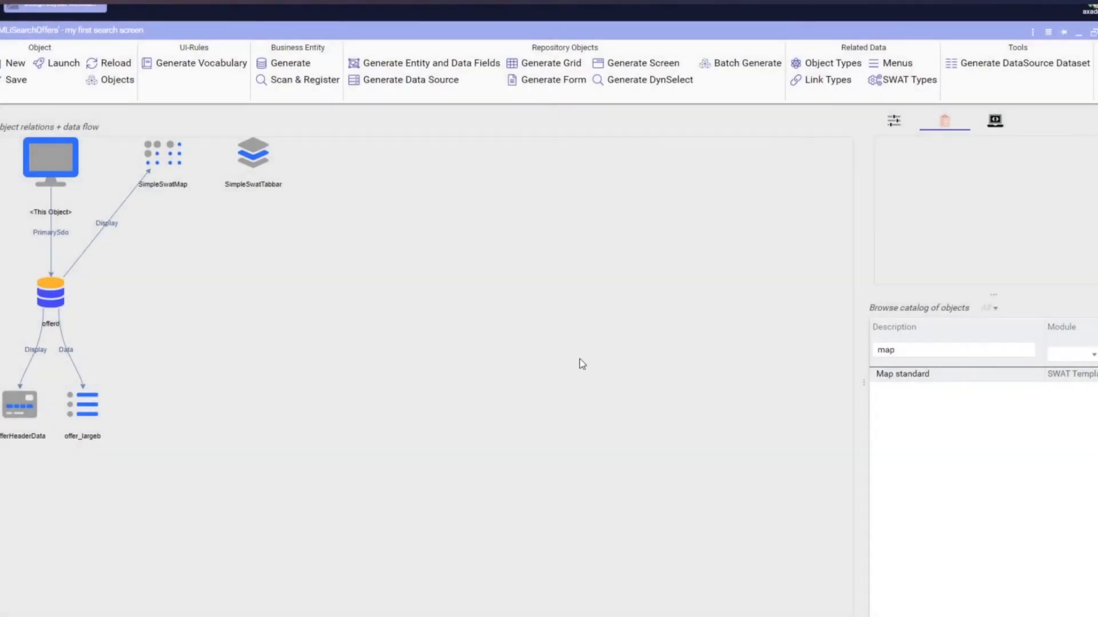
pyautogui.click(17, 80)
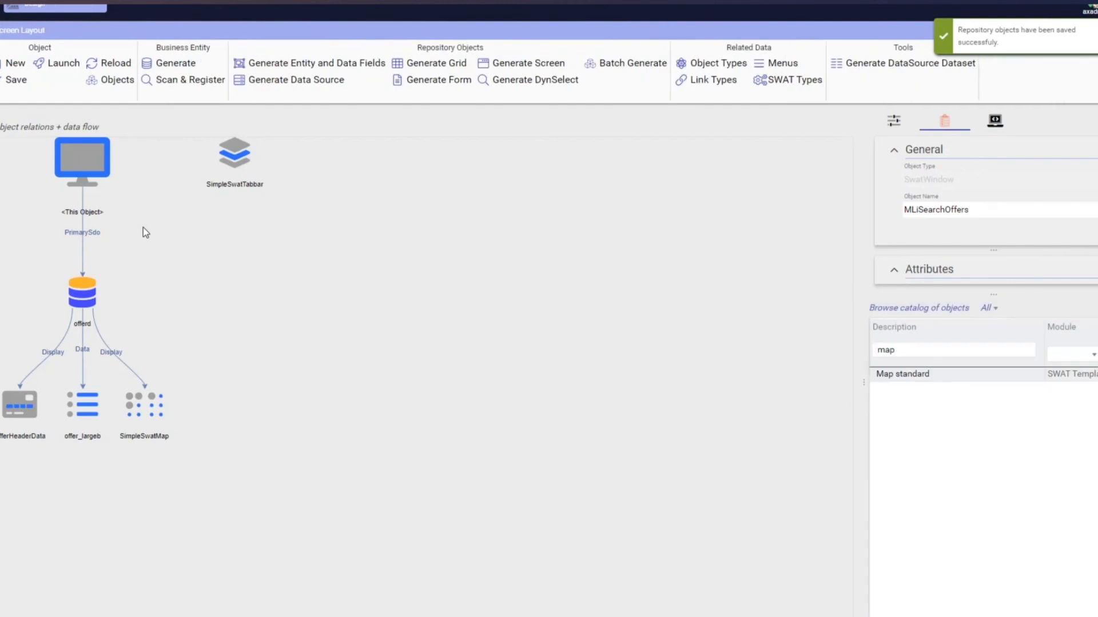
# Step: In the layout design, set the MapAddress attribute of SimpleSwatMap to "city,street" and save the layout
pyautogui.click(2, 171)
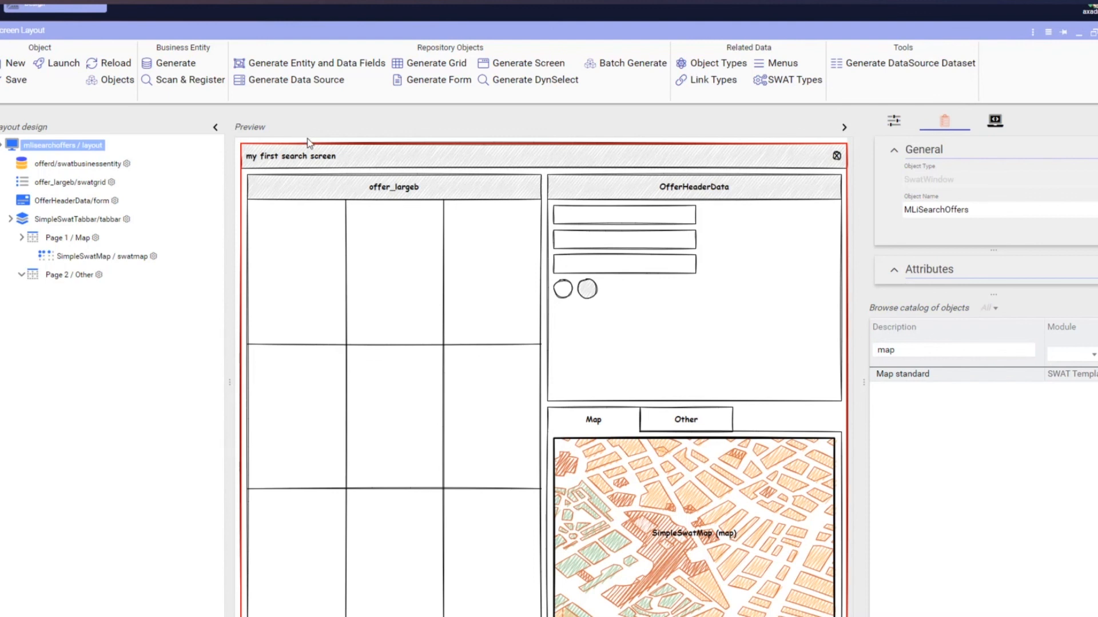
pyautogui.click(138, 258)
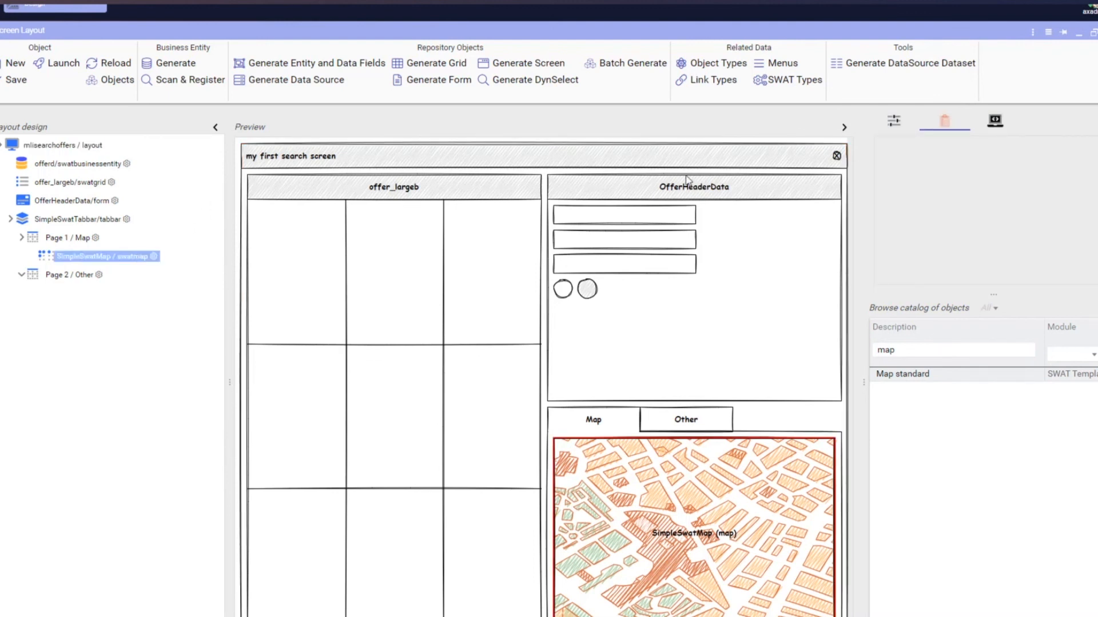
pyautogui.click(893, 123)
pyautogui.click(904, 185)
pyautogui.write('map')
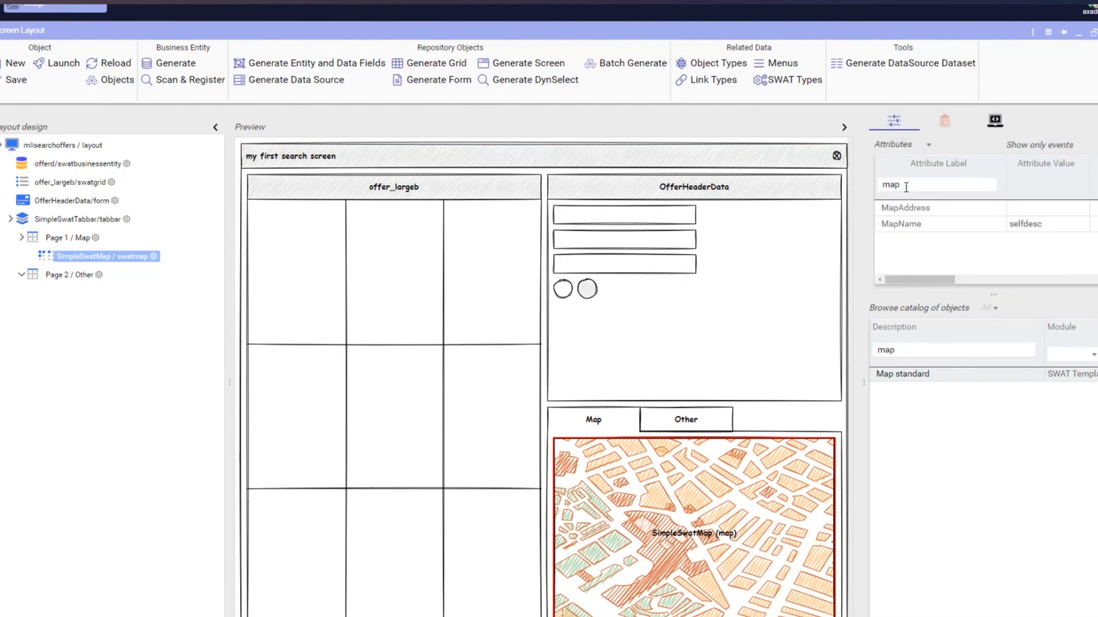
pyautogui.click(1049, 209)
pyautogui.write('city,street')
pyautogui.press('Return')
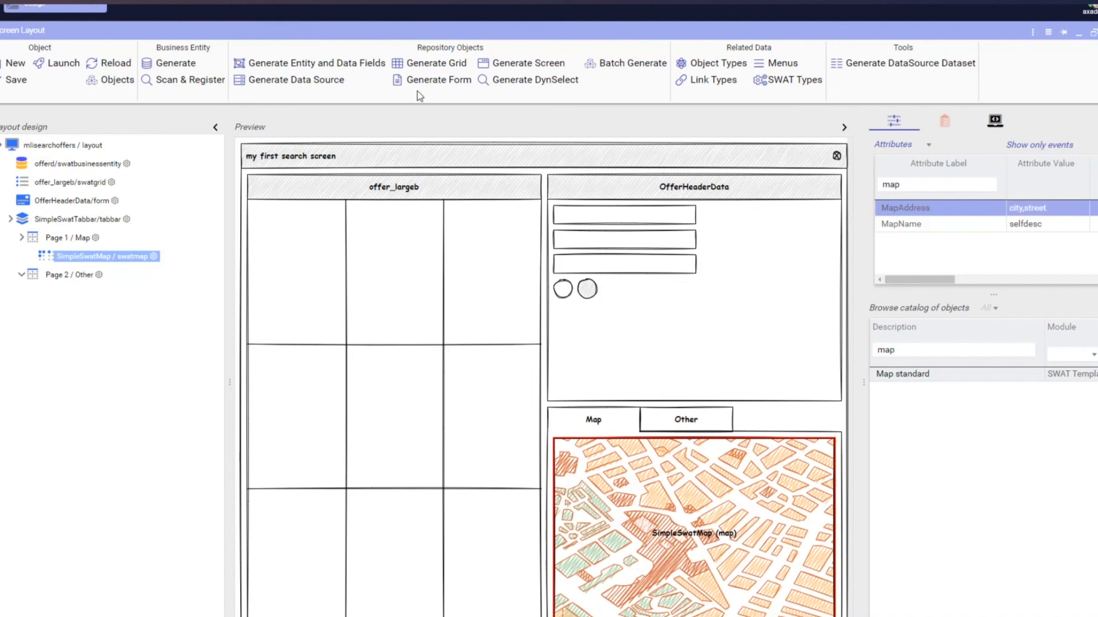
pyautogui.click(17, 80)
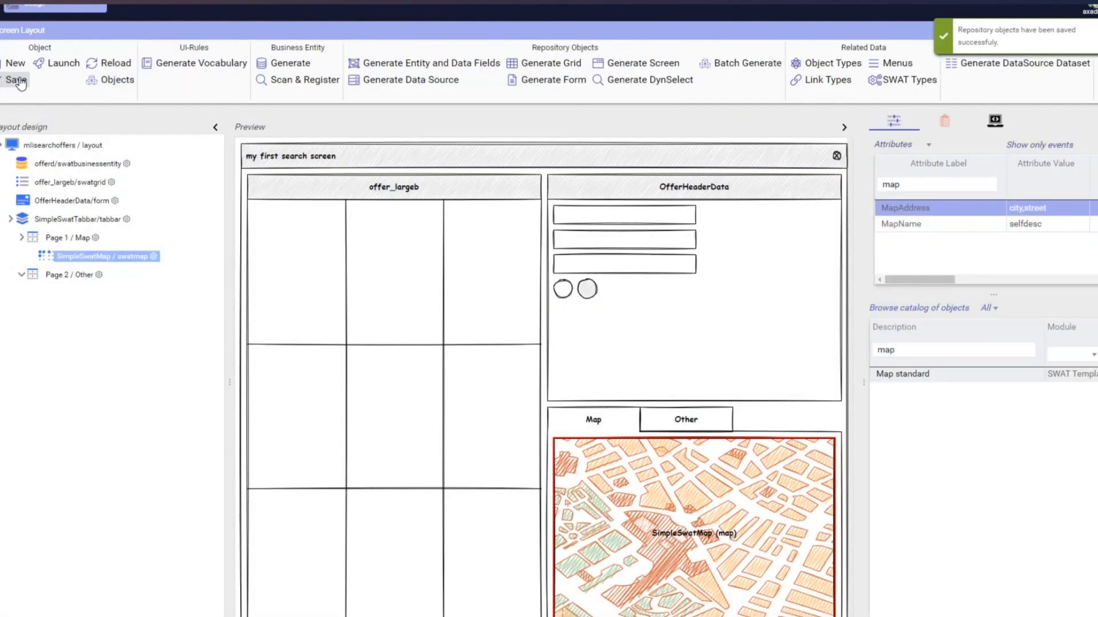
# Step: Launch the search screen, widen the offer form, and check the map for "Sample offer for testing" and "Project 4712 Phase II"
pyautogui.click(61, 67)
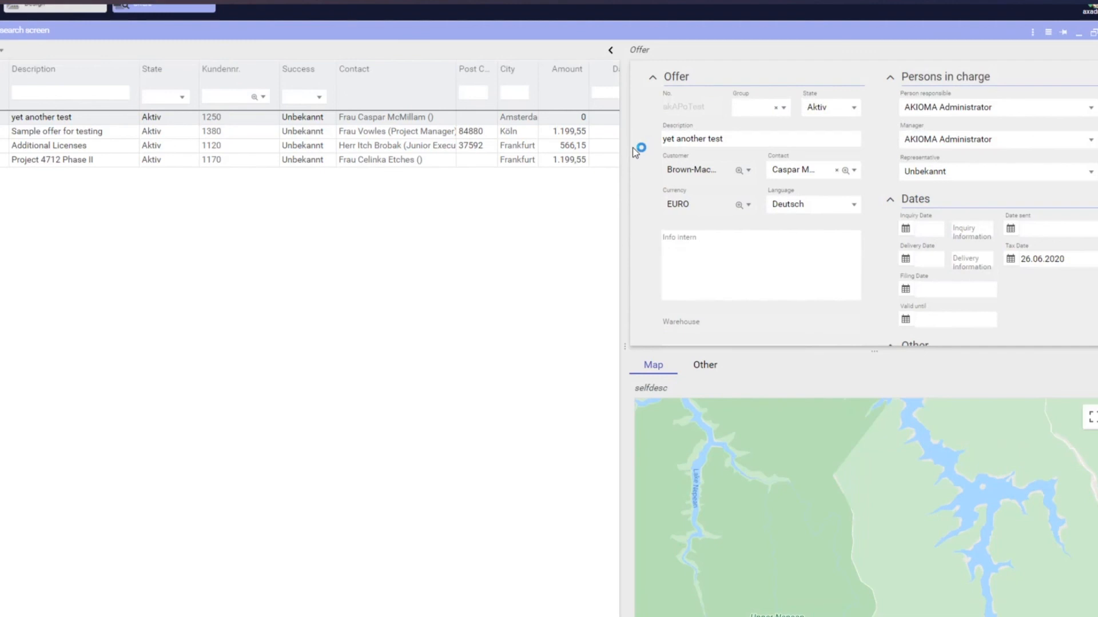
pyautogui.moveTo(623, 255); pyautogui.dragTo(576, 256)
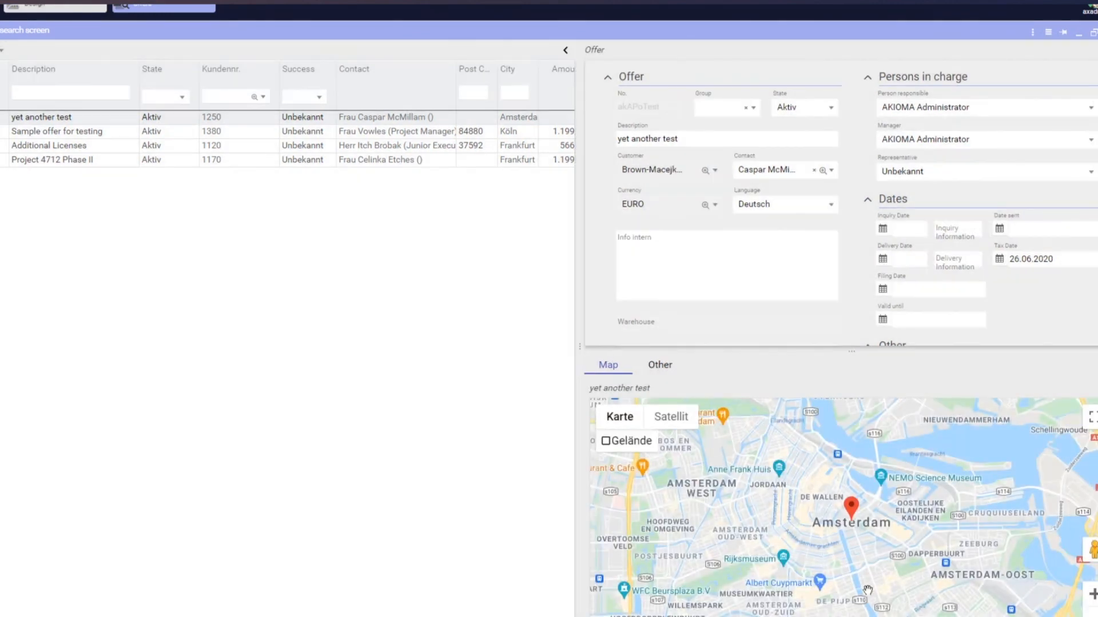
pyautogui.click(510, 133)
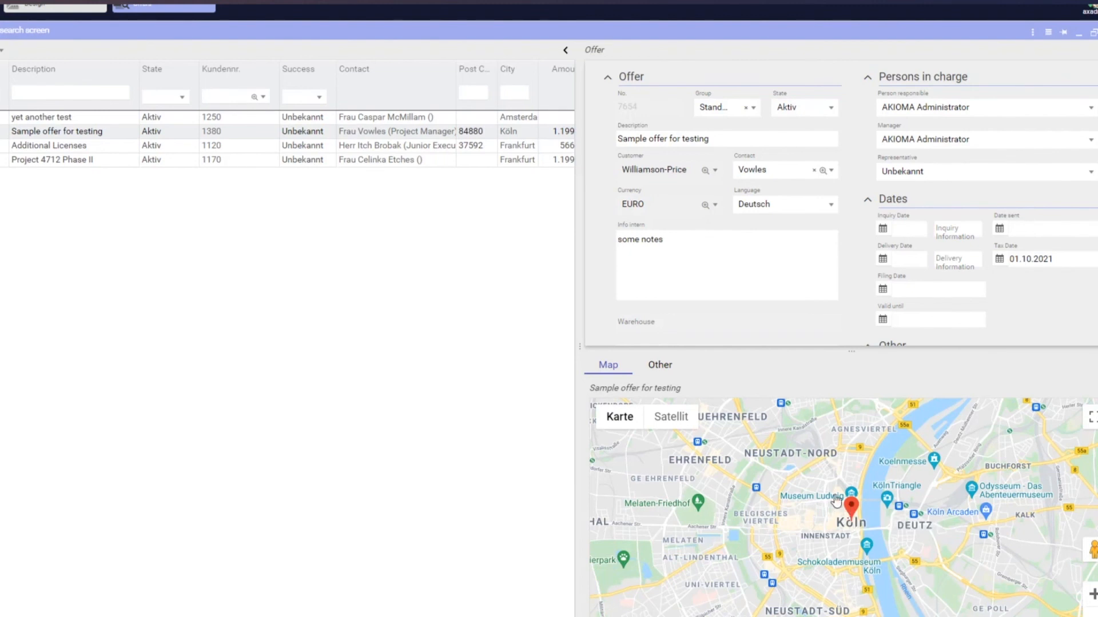
pyautogui.click(388, 161)
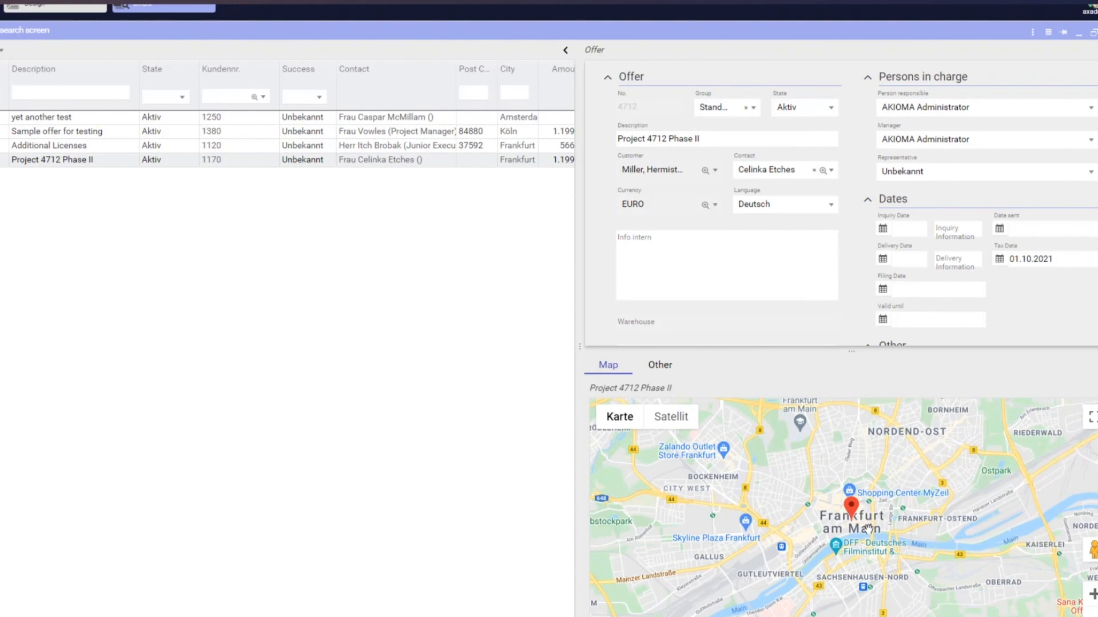
# Step: Enlarge the map pane's height, check the Other and Map pages, and return to the screen layout design
pyautogui.moveTo(852, 350); pyautogui.dragTo(850, 307)
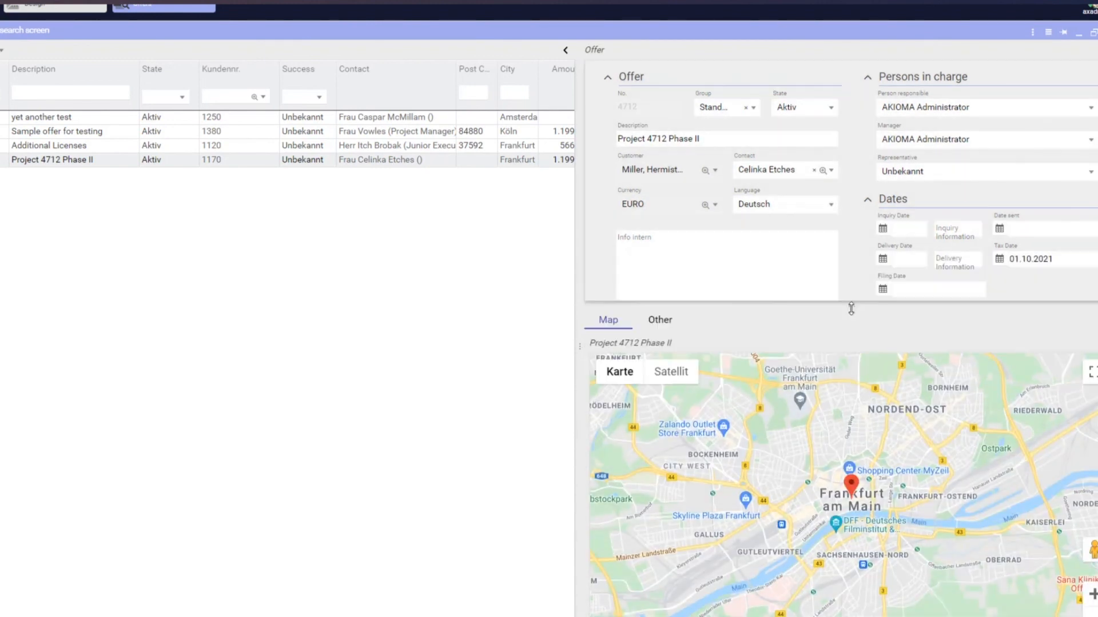
pyautogui.click(659, 324)
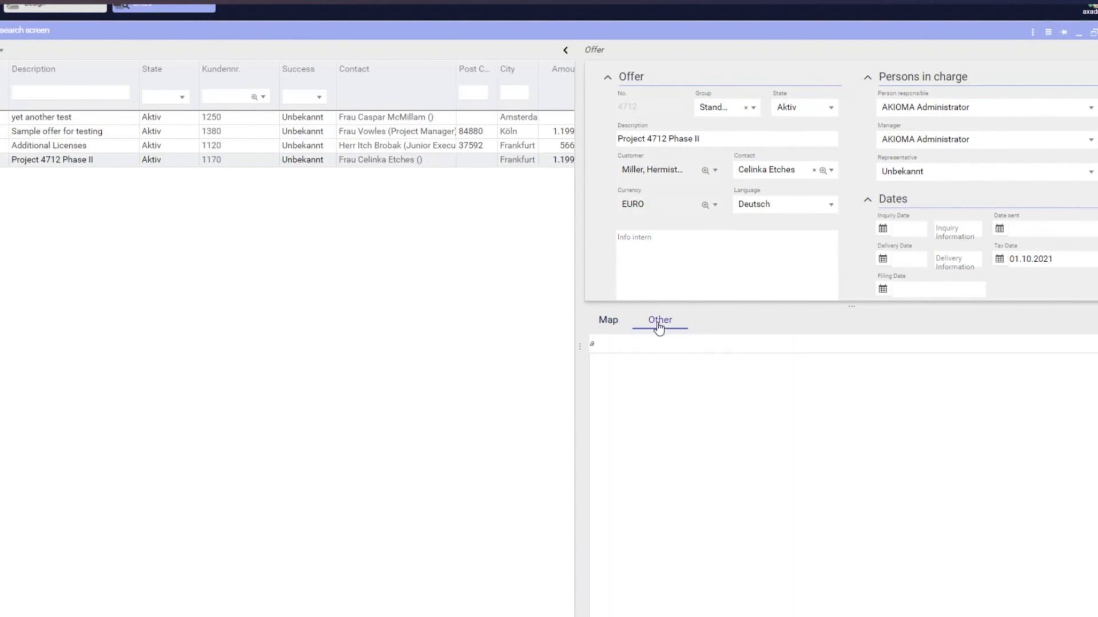
pyautogui.click(604, 322)
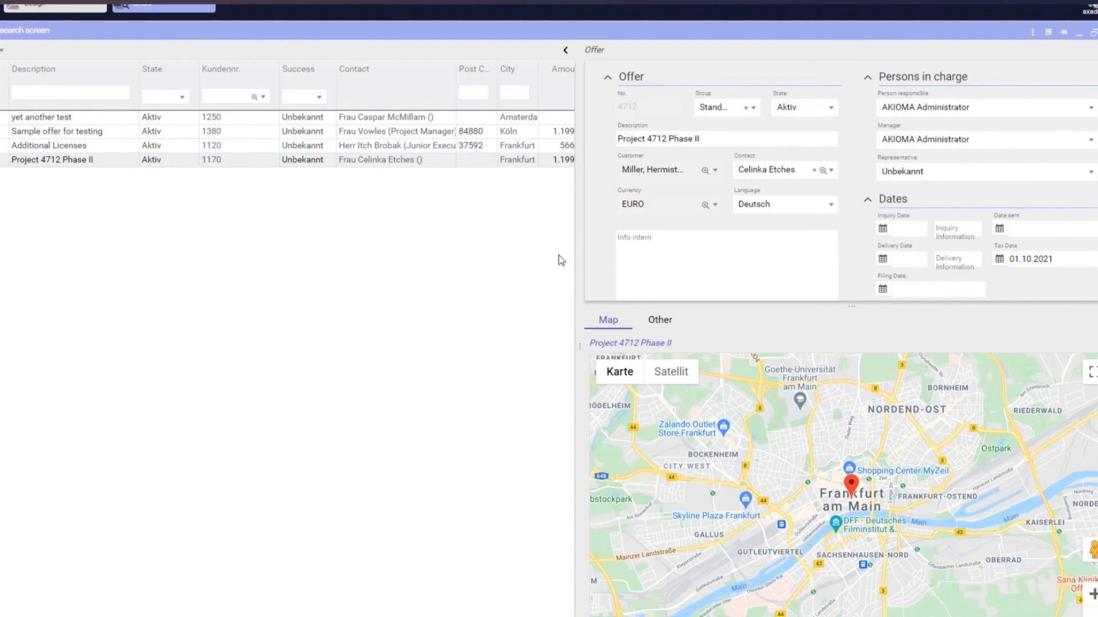
pyautogui.moveTo(107, 55)
pyautogui.click(53, 7)
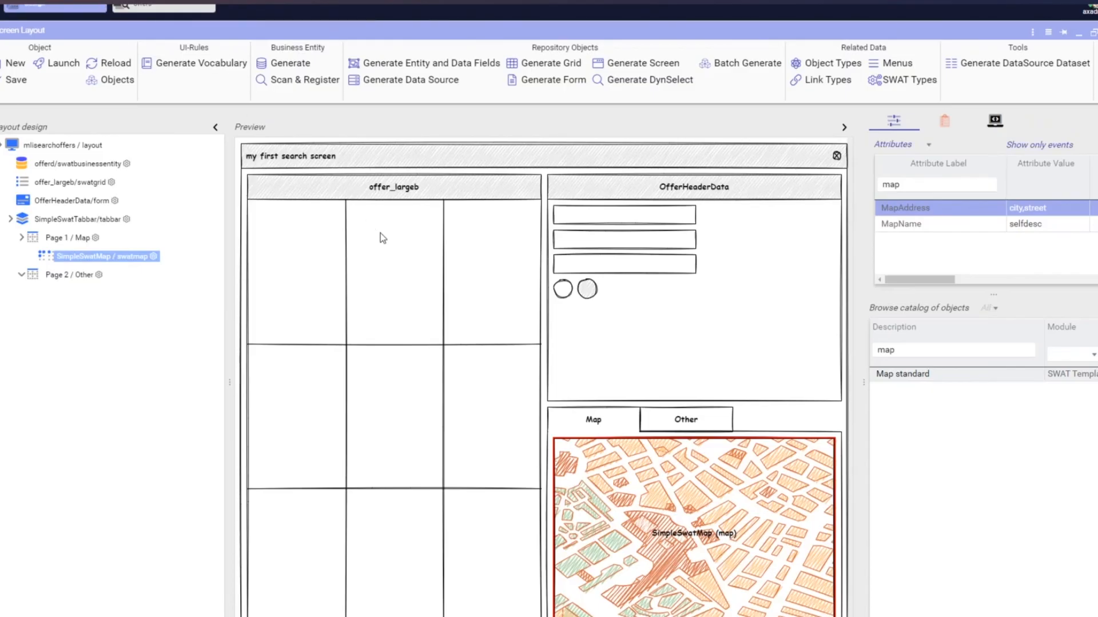